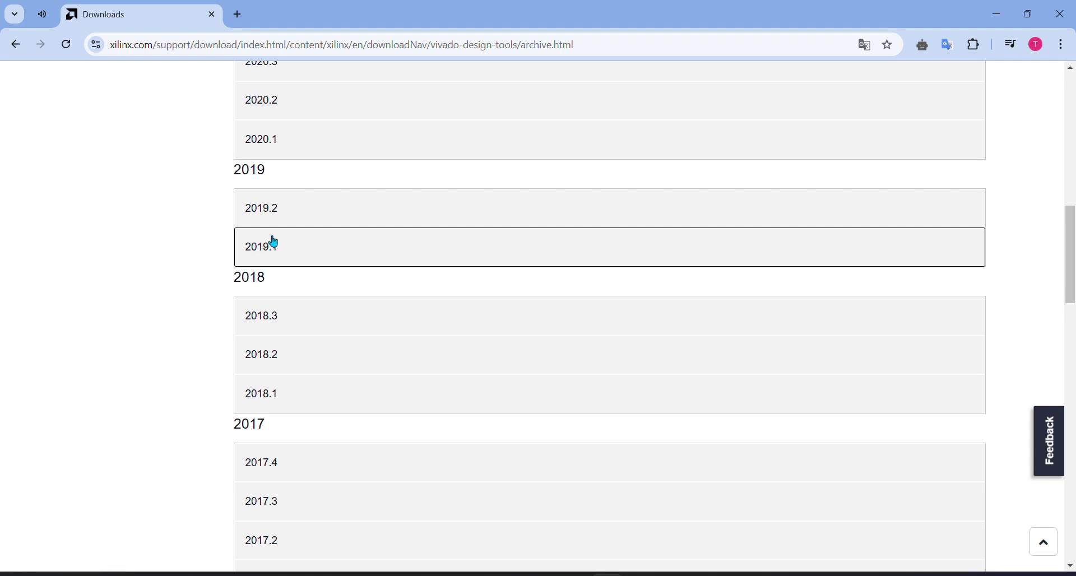
Step: Expand the 2019.1 release in the Vivado archive and go to the HLx Editions Full Product Installation section
left_click(281, 250)
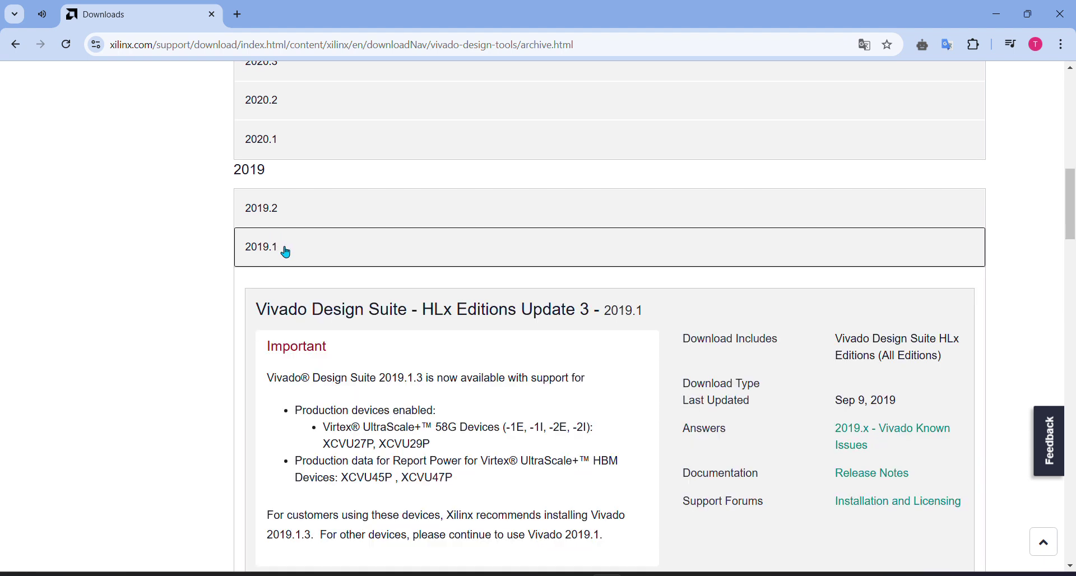
scroll(390, 313, "down", 10)
scroll(390, 312, "down", 10)
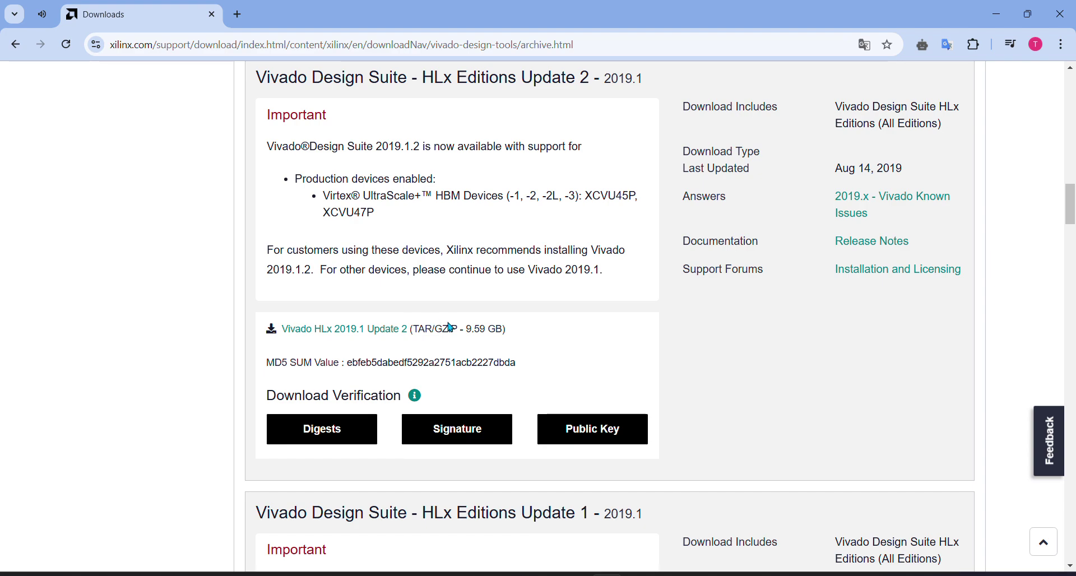
scroll(453, 329, "down", 10)
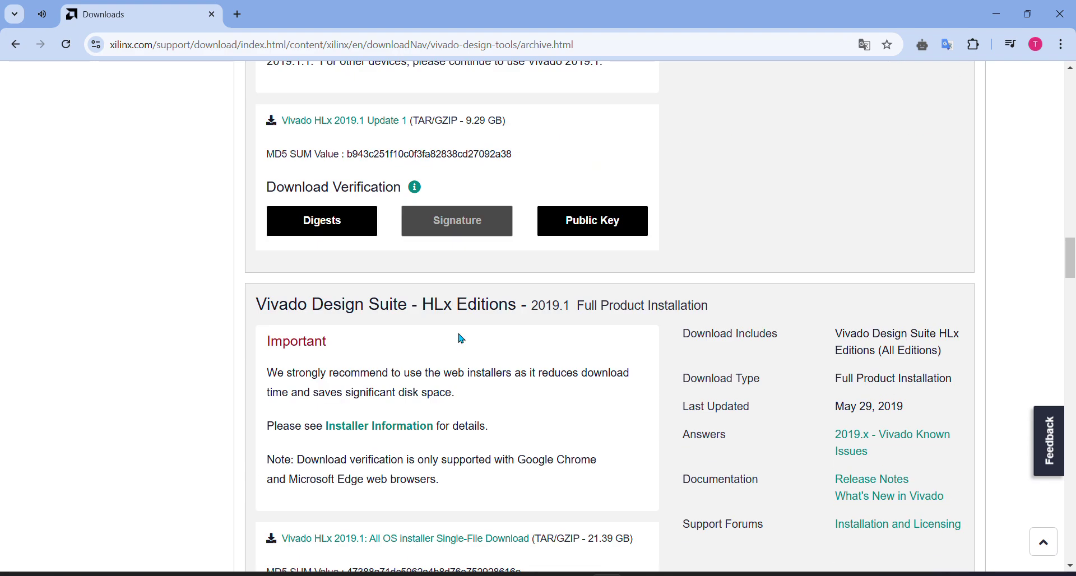
Step: Highlight the installer's file size and open the Vivado HLx 2019.1 All OS installer Single-File Download
left_click_drag(643, 377, 540, 375)
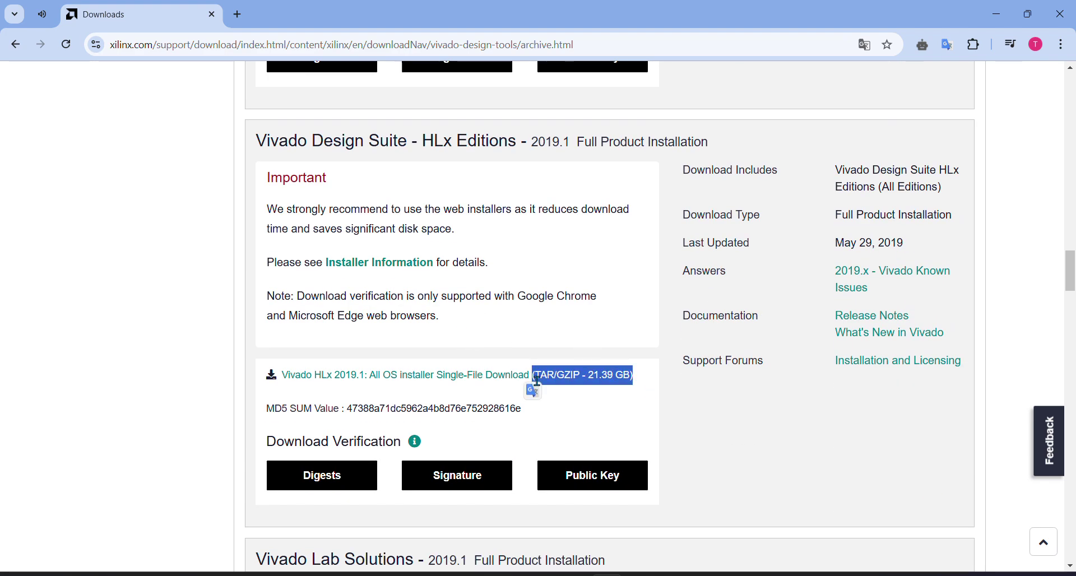
left_click(646, 402)
double_click(591, 375)
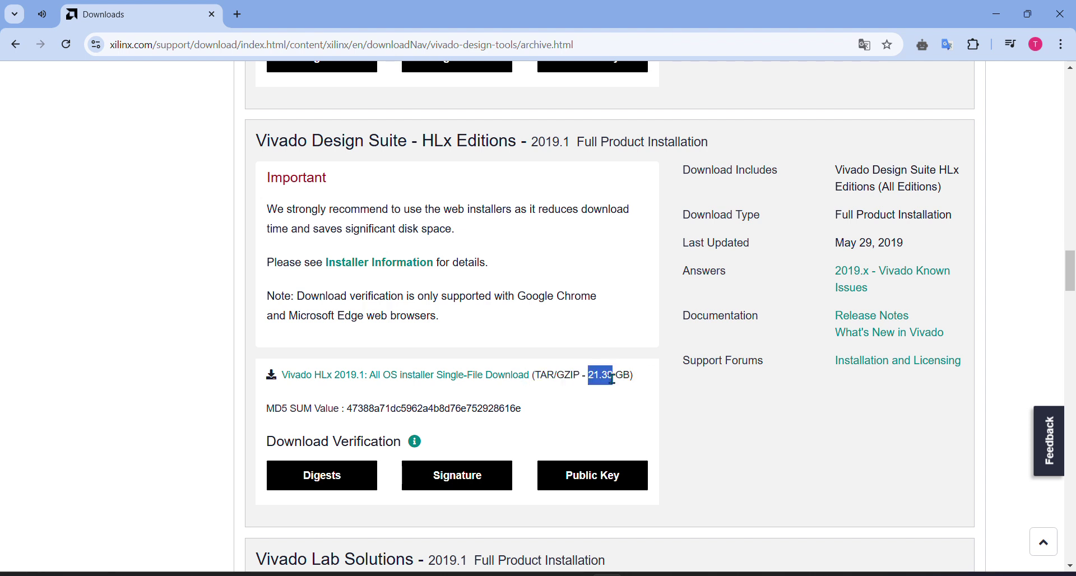
left_click(622, 413)
left_click(485, 375)
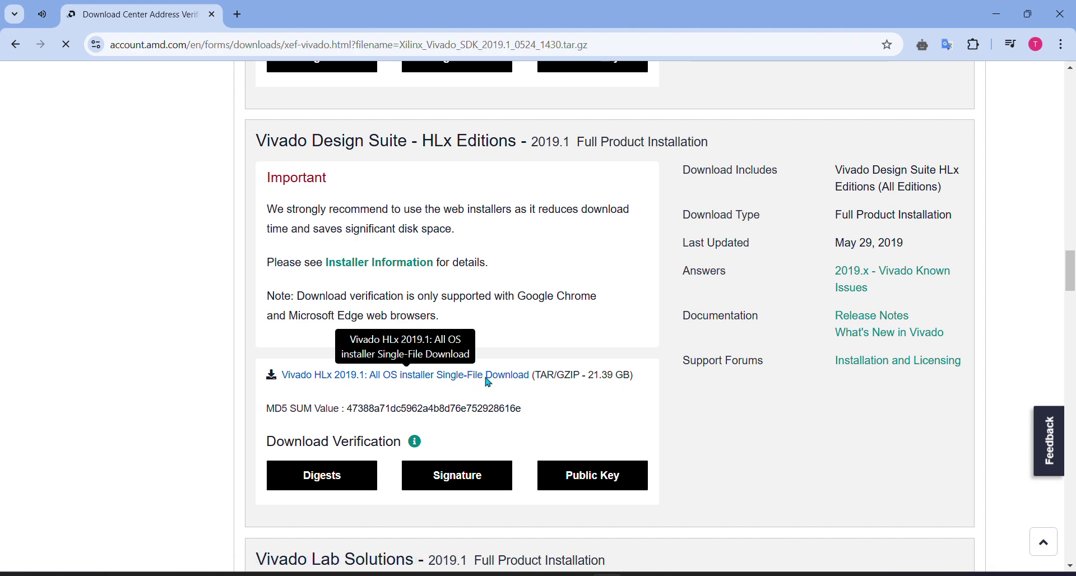
Step: Go to the end of the download form, then show the downloaded Vivado archive in its folder from the browser's download history
scroll(483, 378, "down", 15)
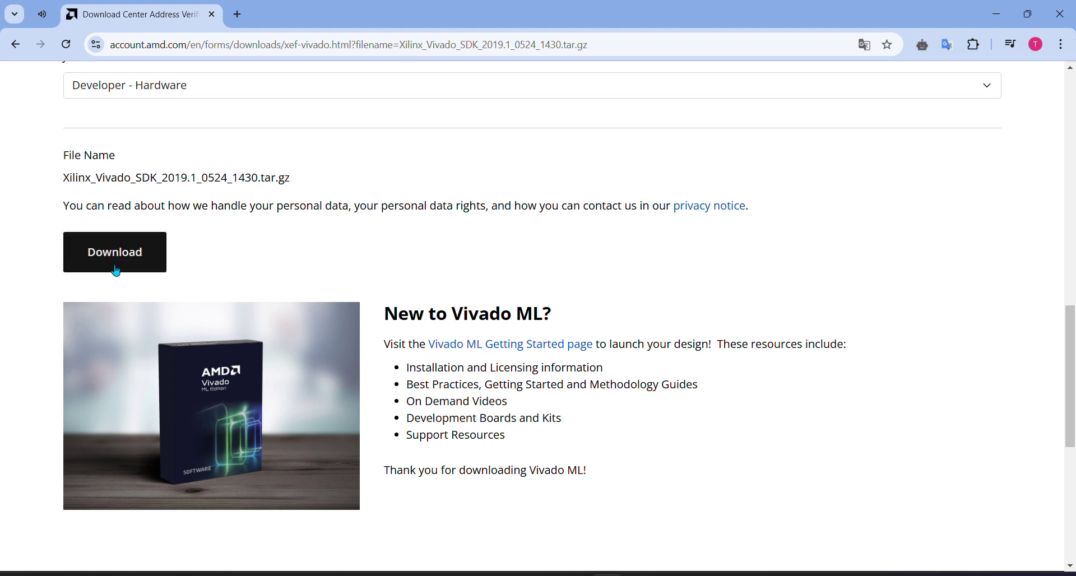
left_click(1062, 45)
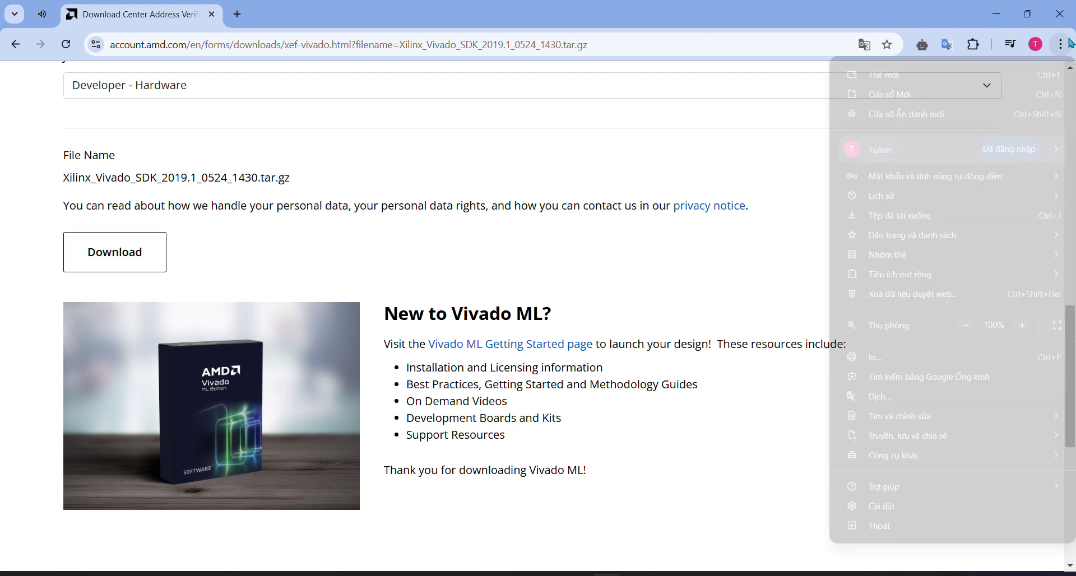
left_click(879, 218)
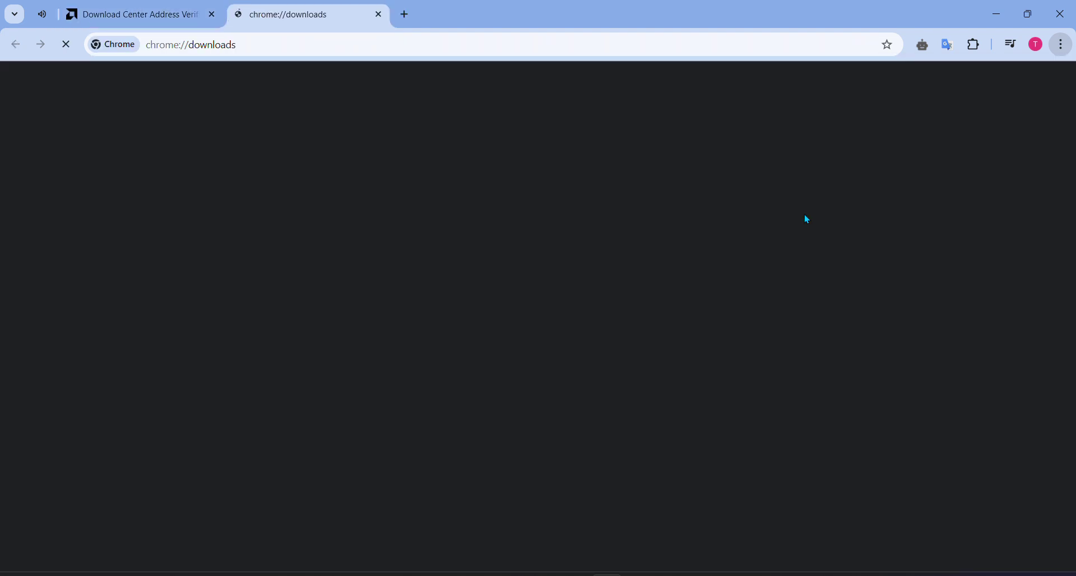
left_click(720, 166)
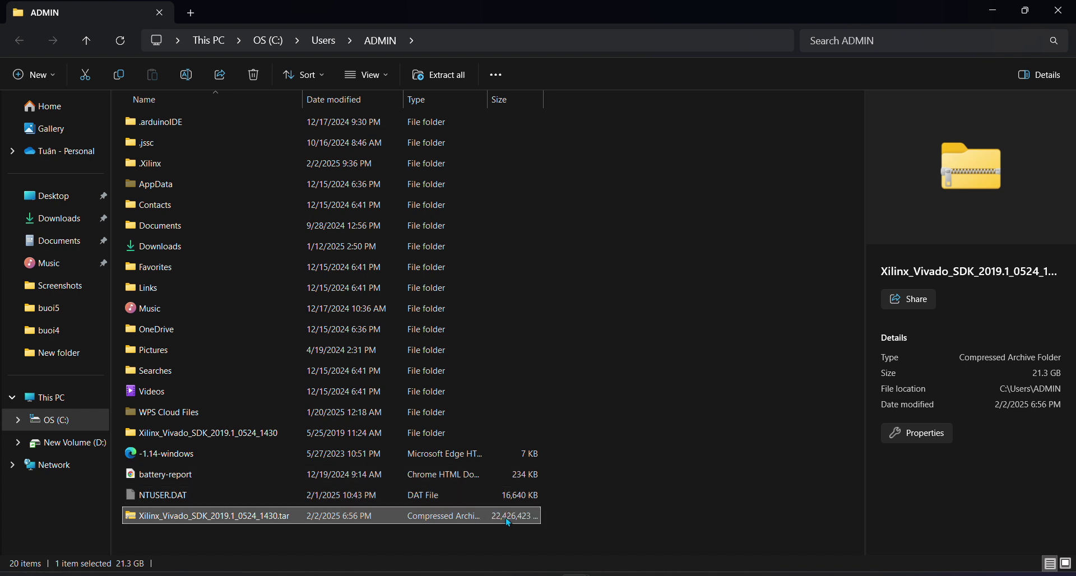
Step: Extract the Xilinx_Vivado_SDK_2019.1_0524_1430.tar archive into the current folder with WinRAR
right_click(443, 523)
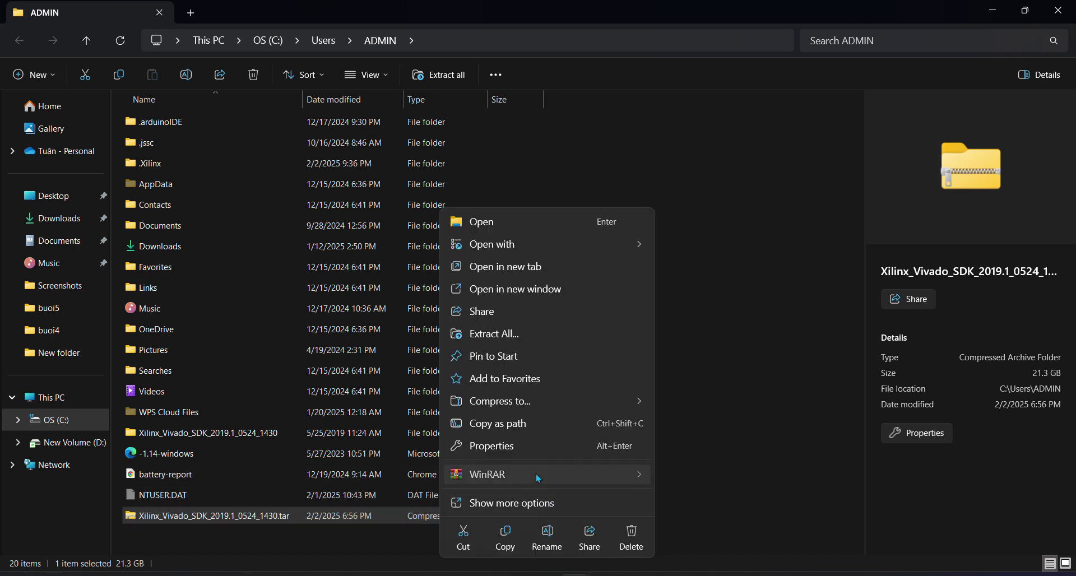
mouse_move(535, 474)
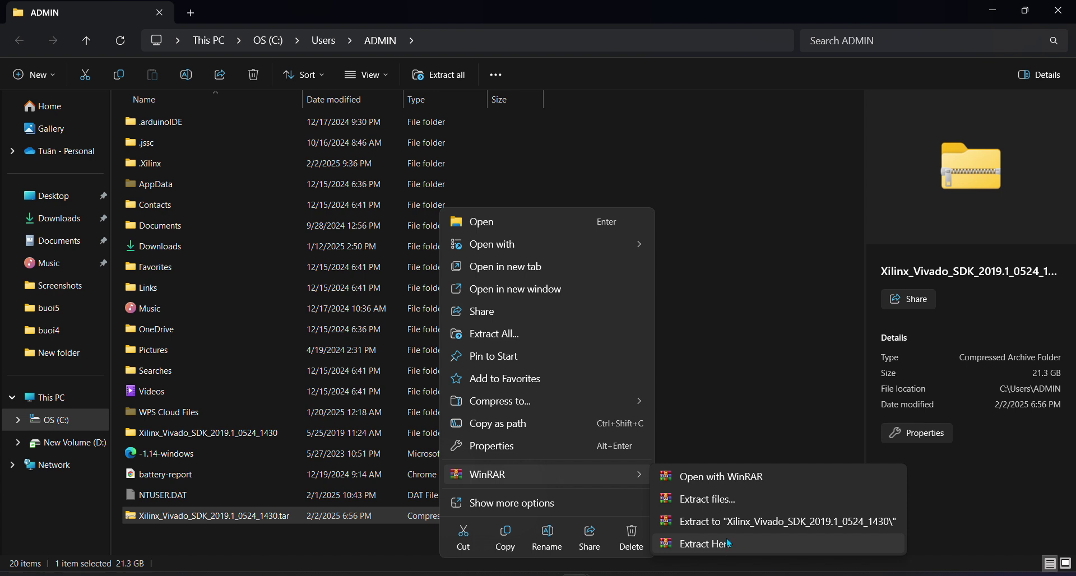
left_click(727, 542)
left_click(548, 439)
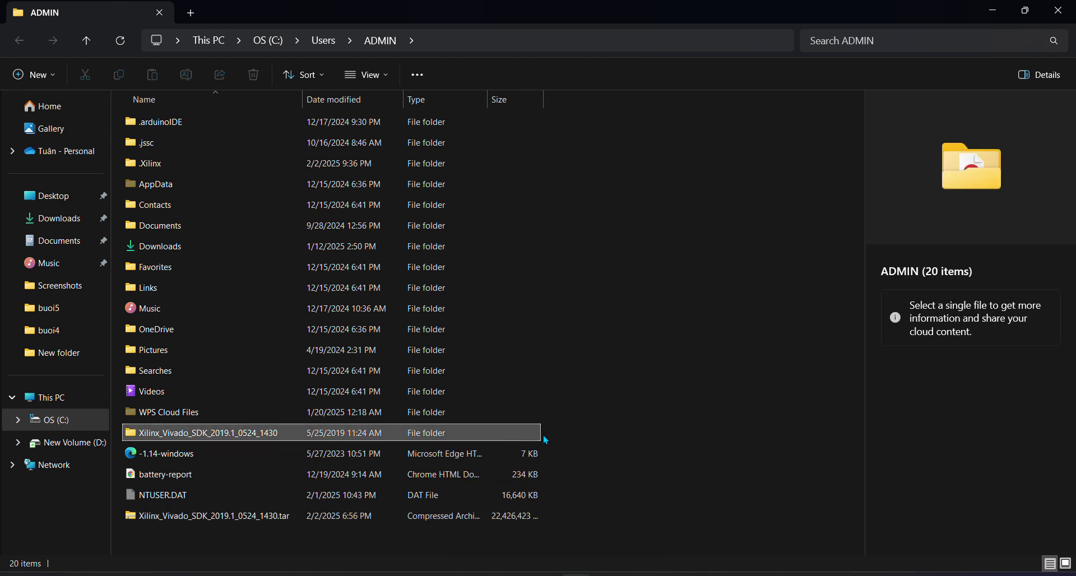
Step: Open the extracted Xilinx_Vivado_SDK_2019.1_0524_1430 folder and run the xsetup application
double_click(469, 436)
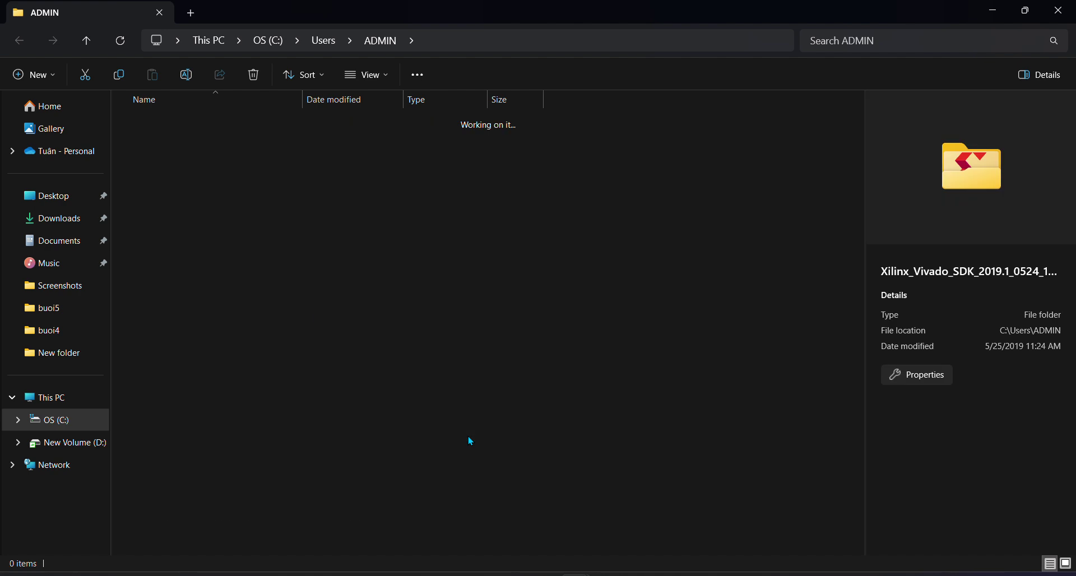
scroll(349, 386, "down", 10)
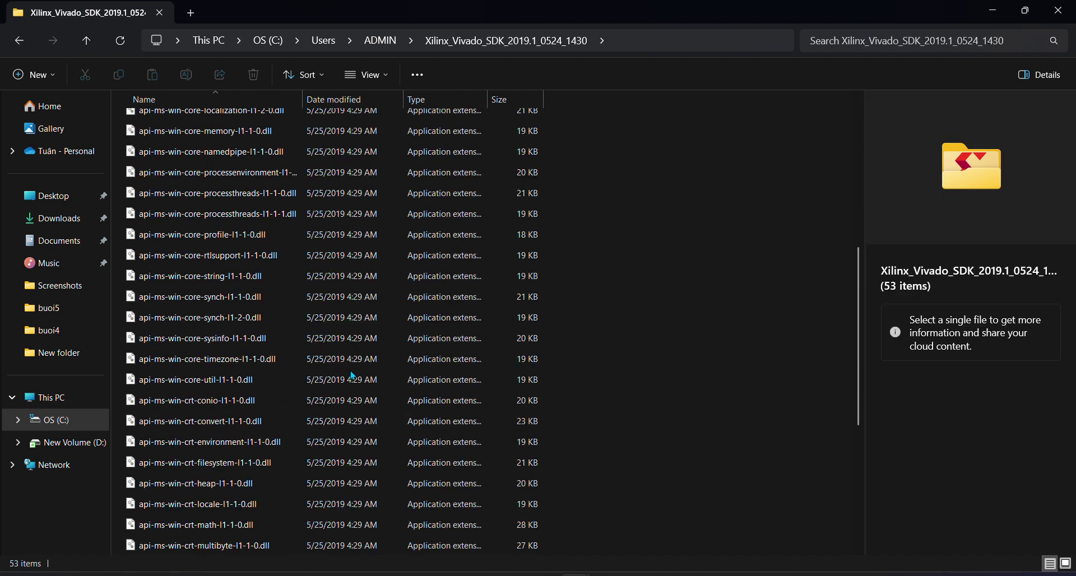
scroll(352, 376, "down", 1)
left_click(301, 547)
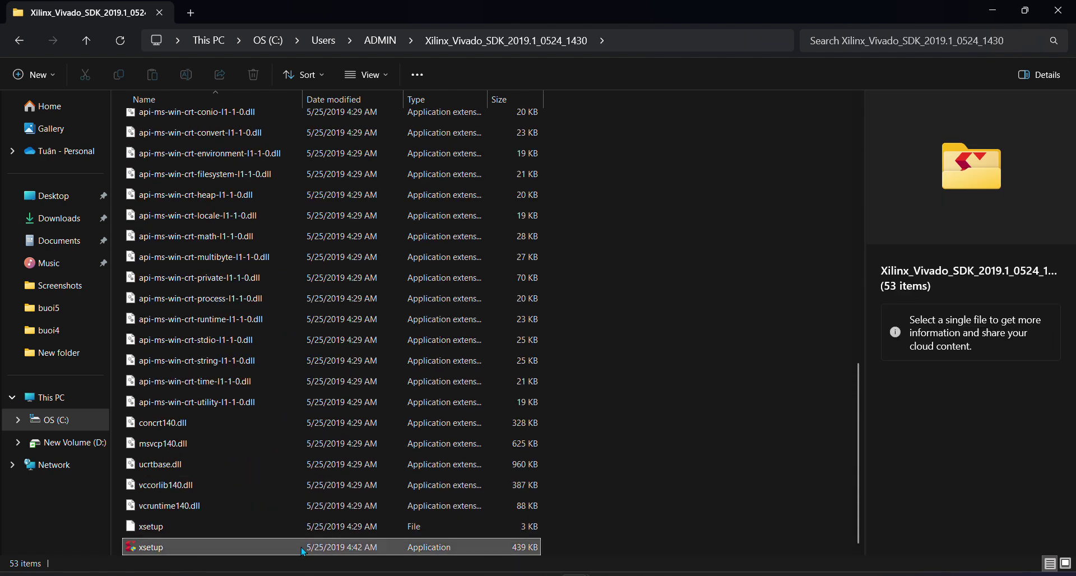
double_click(301, 547)
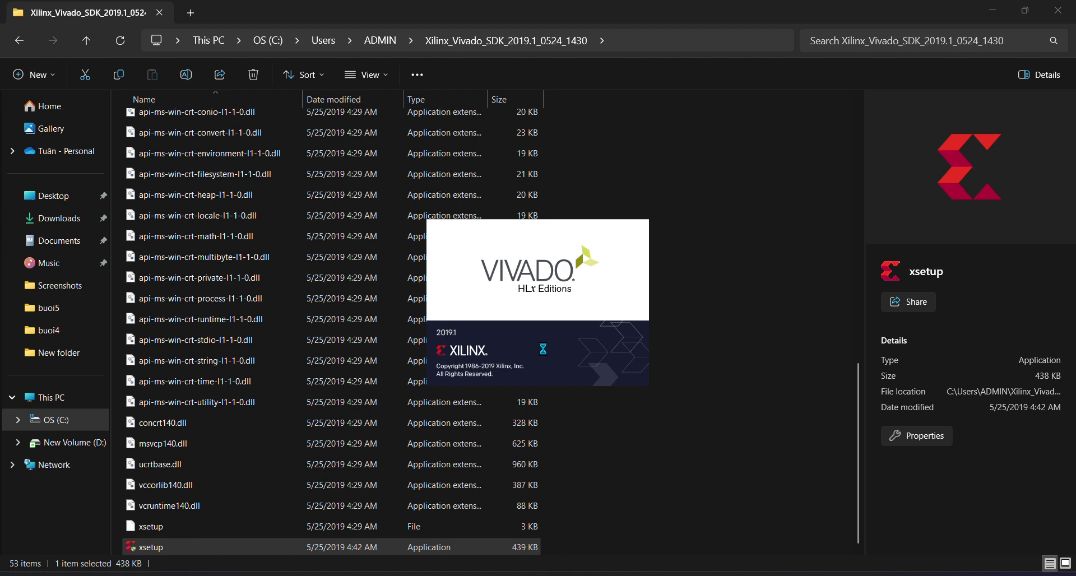
Step: Switch to the Vivado 2019.1 installer, dismiss the newer-version notice and continue past the Welcome page
key("alt+Tab")
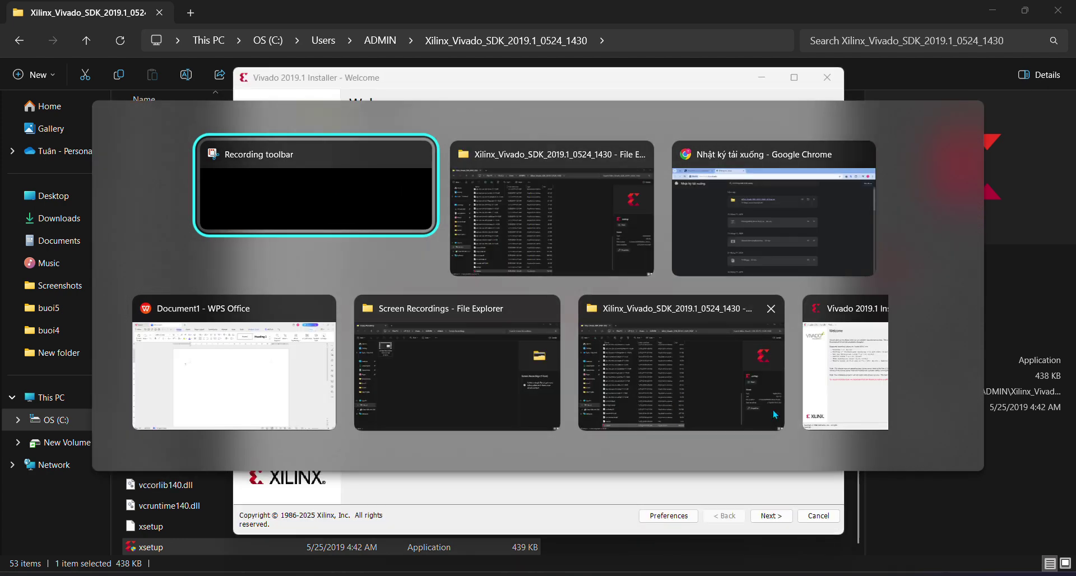
left_click(772, 409)
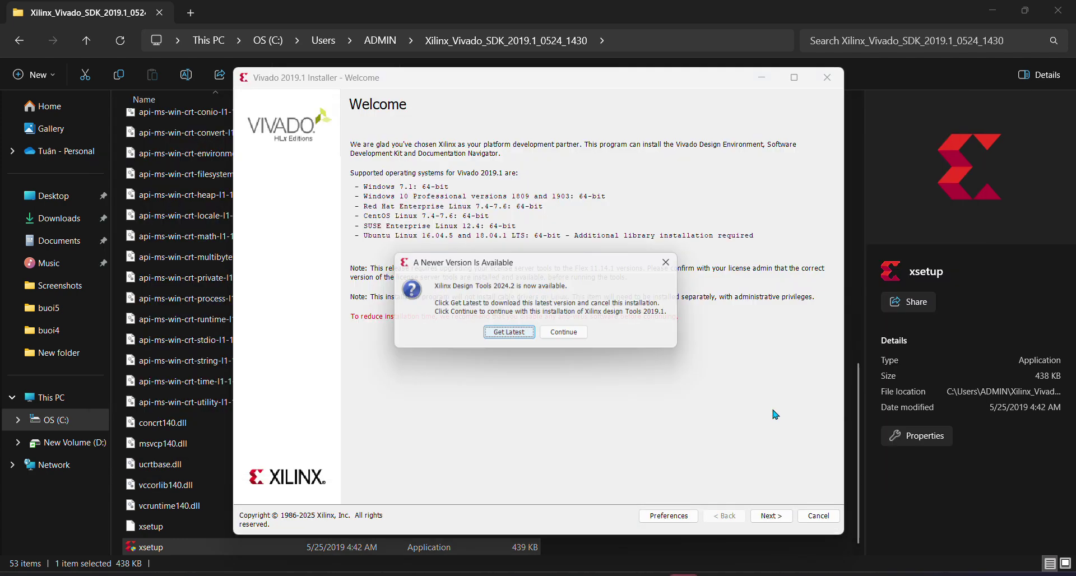
left_click(674, 268)
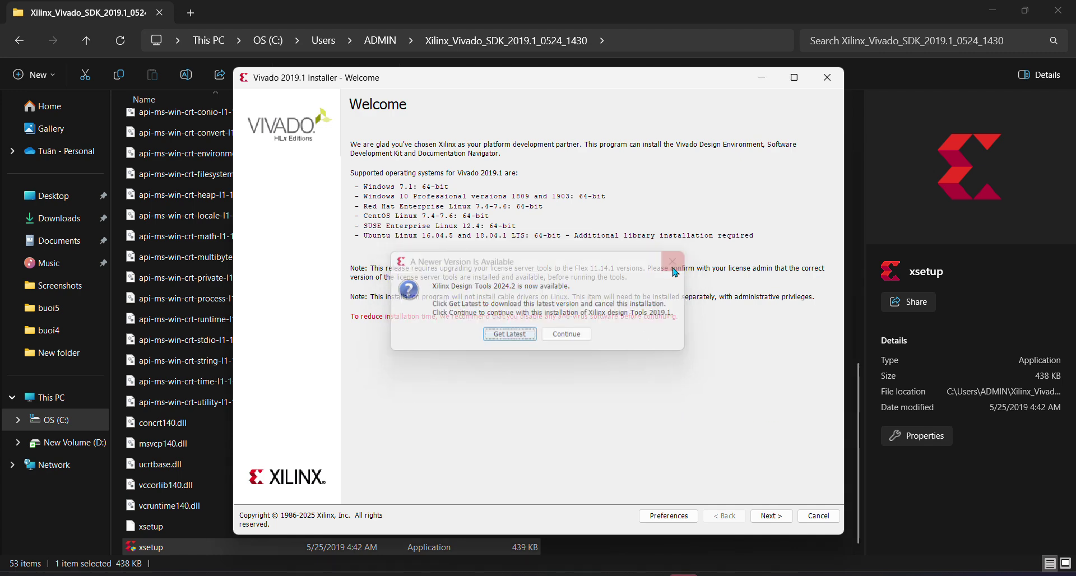
left_click(777, 519)
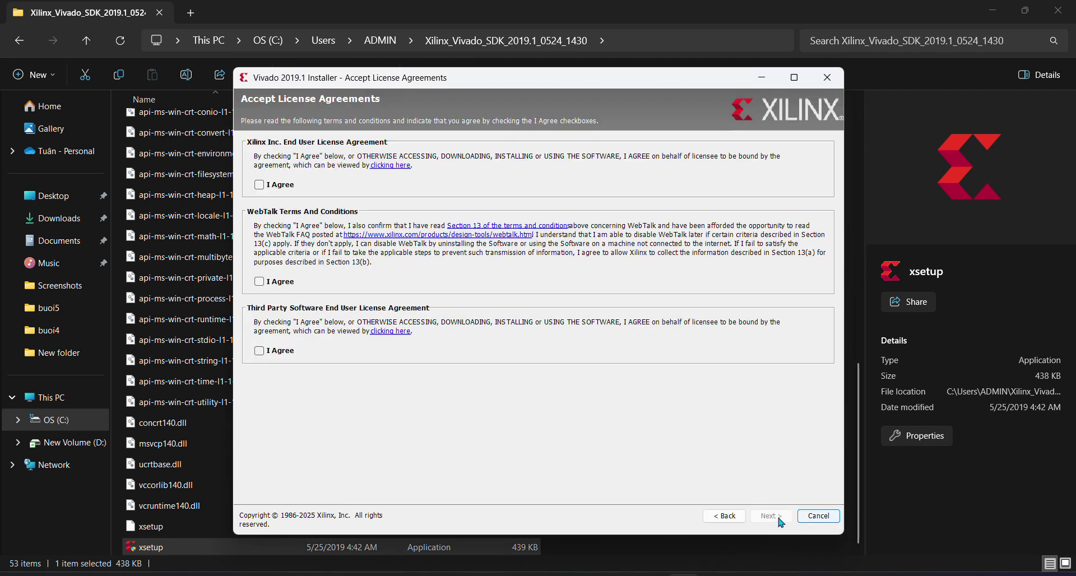
Step: Accept all three license agreements and choose Vivado HL Design Edition as the edition to install
left_click(277, 186)
left_click(287, 282)
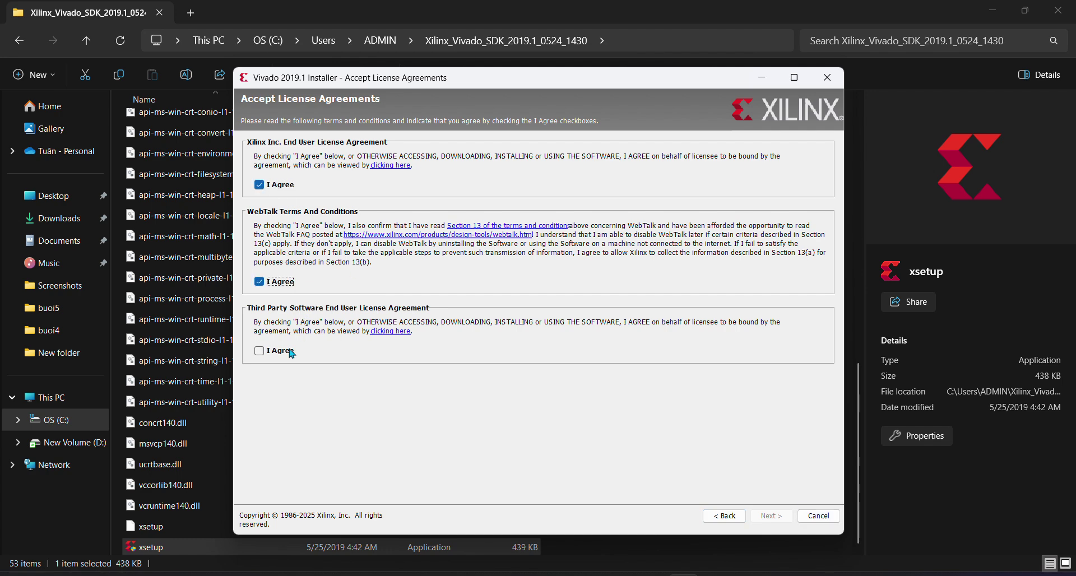
left_click(279, 351)
left_click(783, 518)
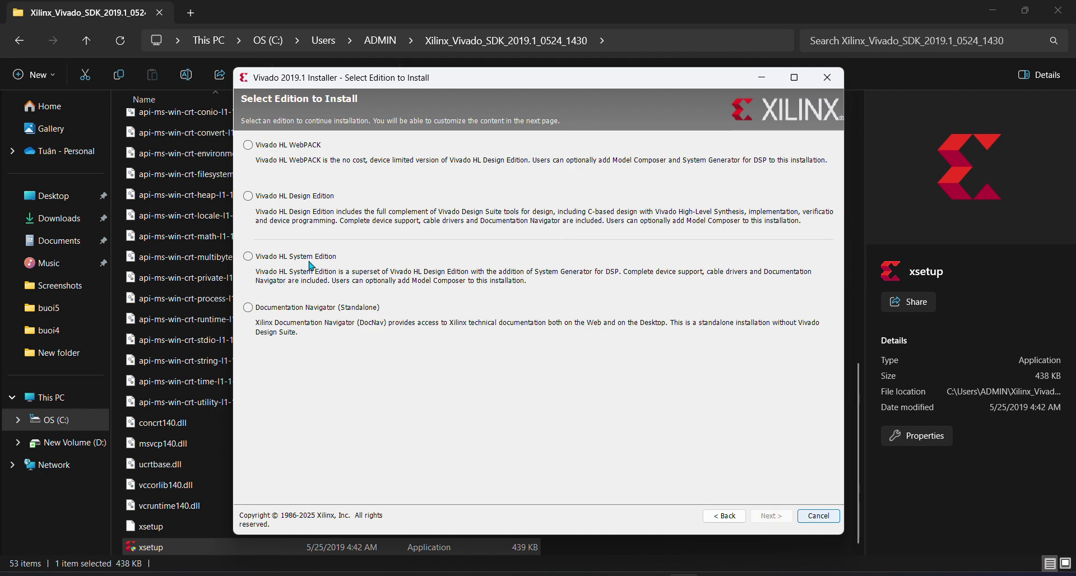
left_click(319, 196)
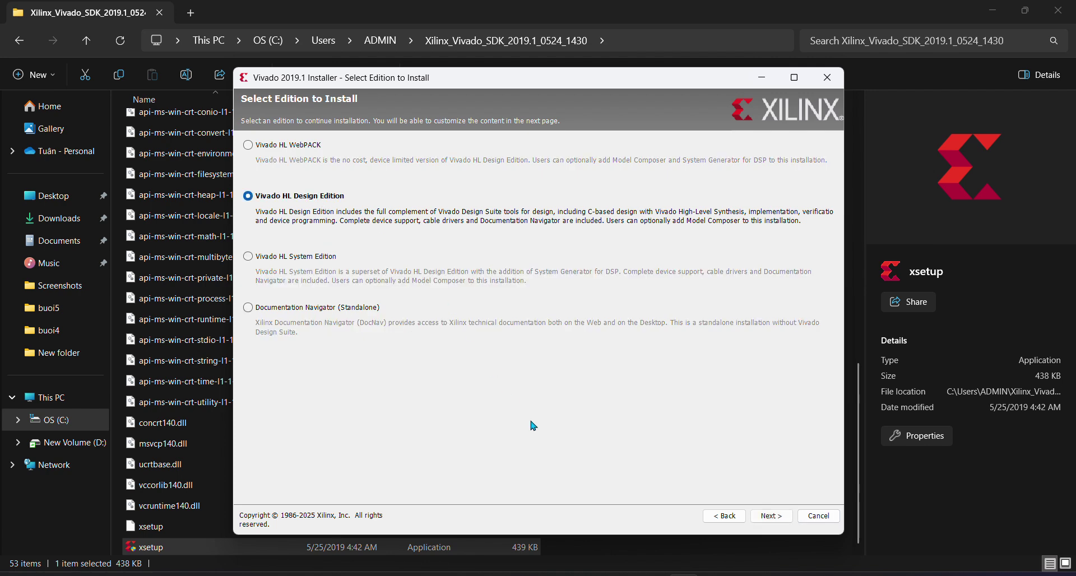
left_click(778, 518)
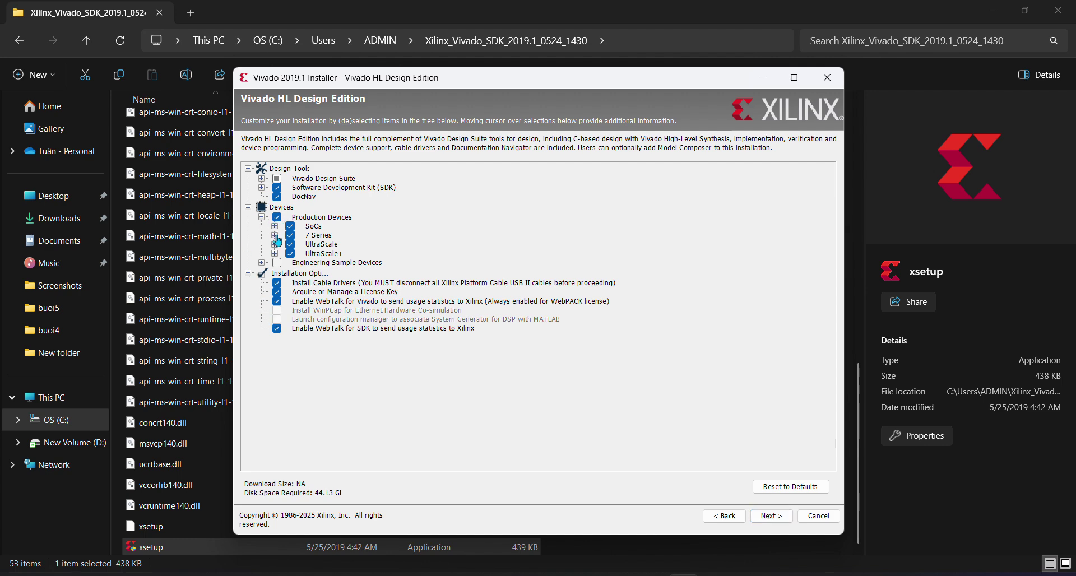
Step: Deselect all production devices except Artix-7 under 7 Series and continue to the destination directory settings
left_click(277, 217)
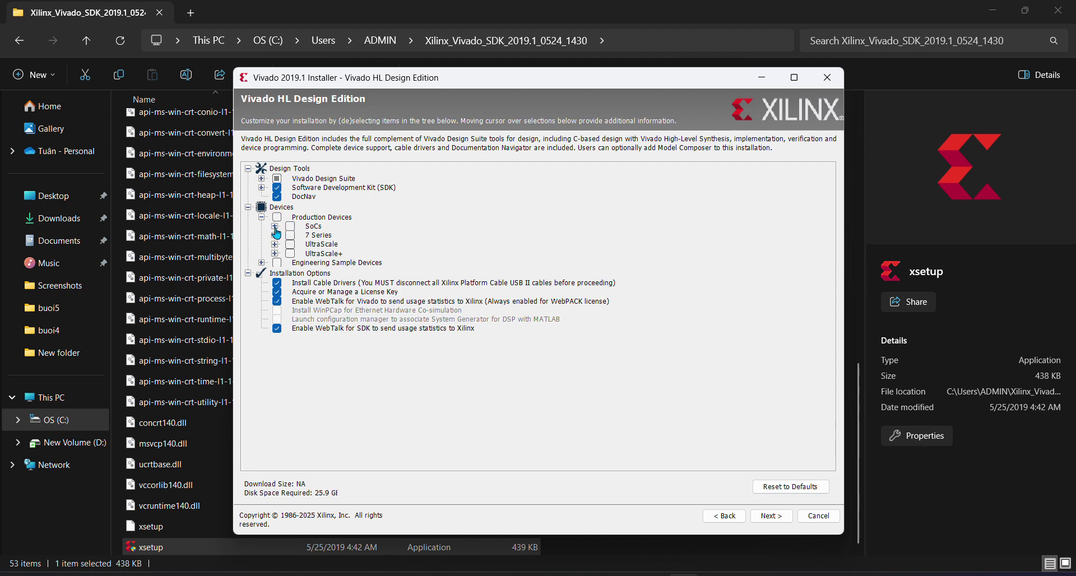
left_click(274, 226)
left_click(275, 227)
left_click(275, 234)
left_click(303, 245)
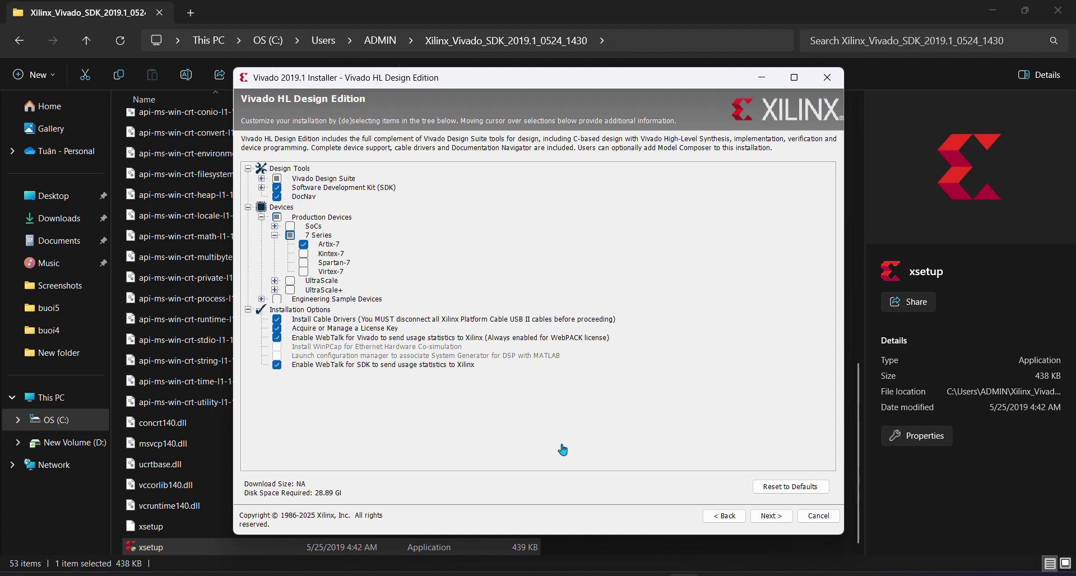
left_click(777, 517)
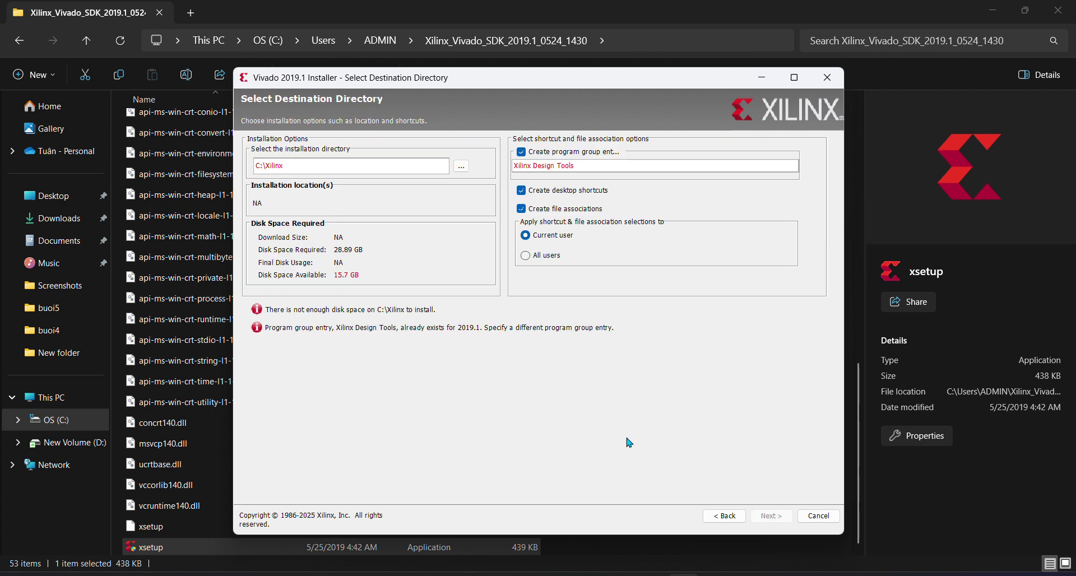
Step: Switch to the blank WPS Office document and write "Do mình cài đặt rồi nên hệ thống không cho cài đặt thêm nữa."
key("alt+Tab")
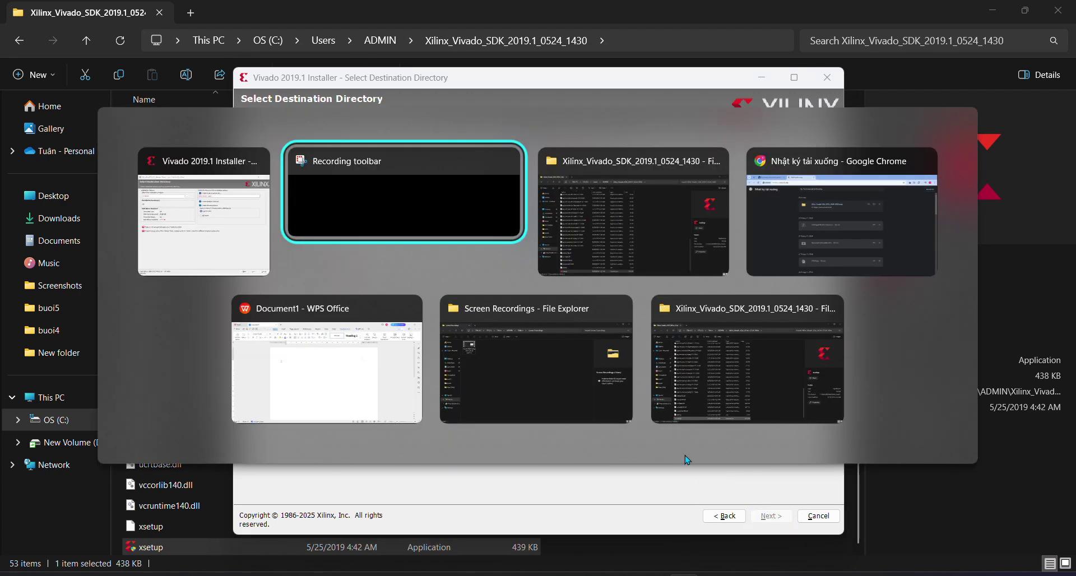
left_click(347, 345)
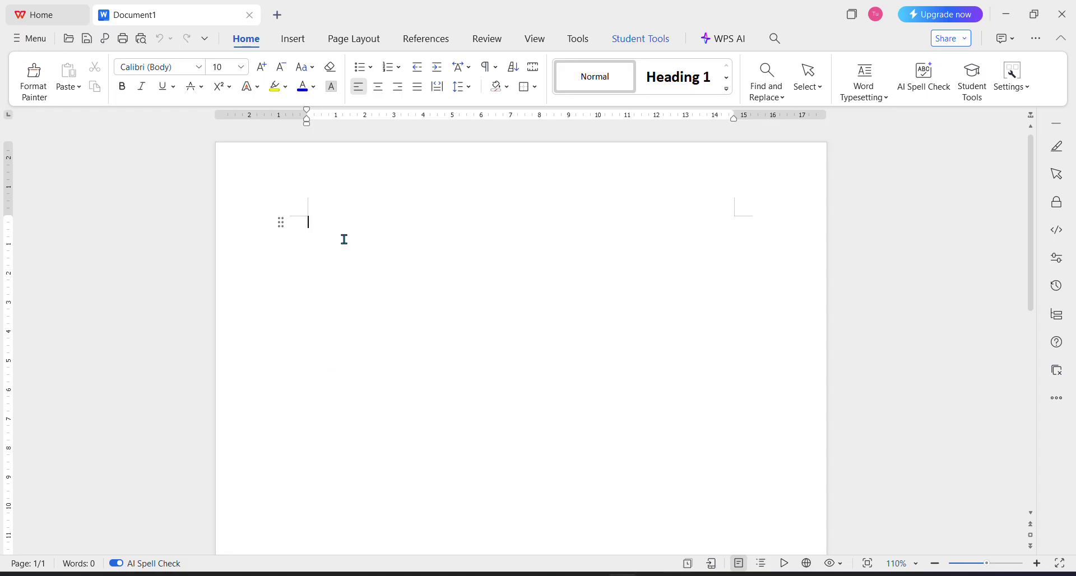
type("Do mình cai đặt roồi nên h")
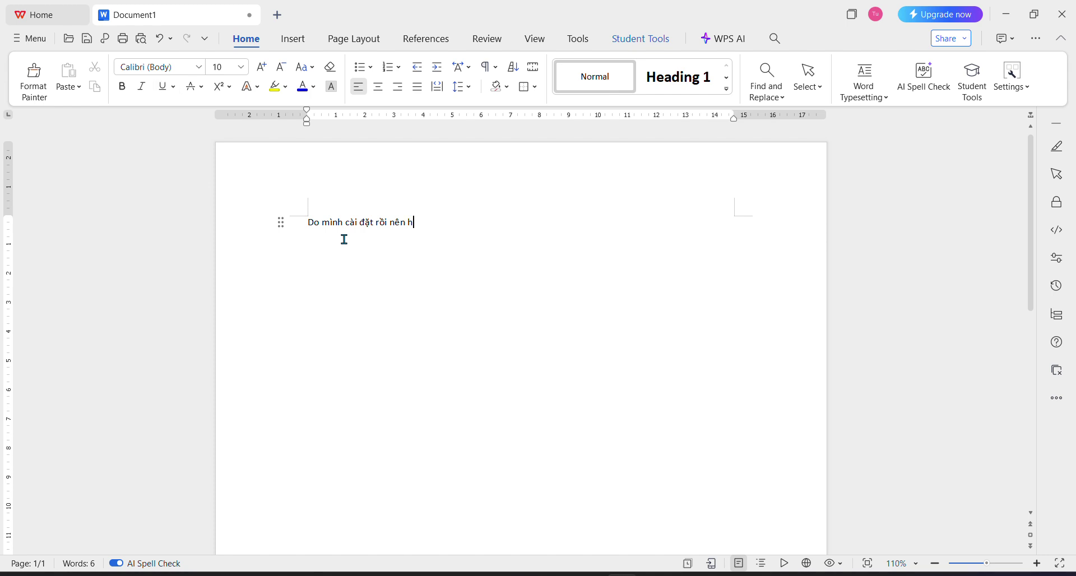
type("ệ thống không c")
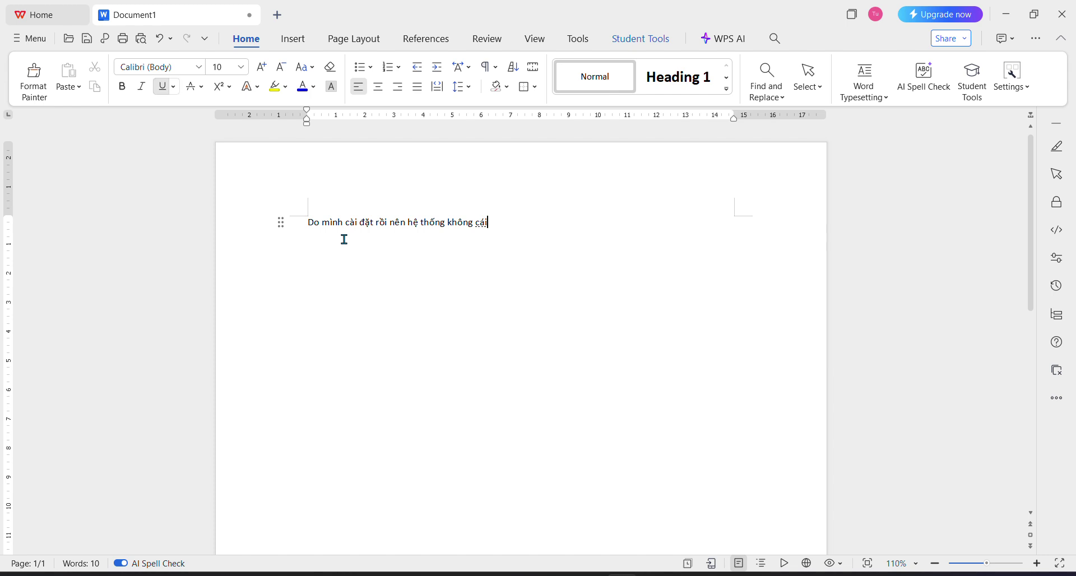
type("ho cài d")
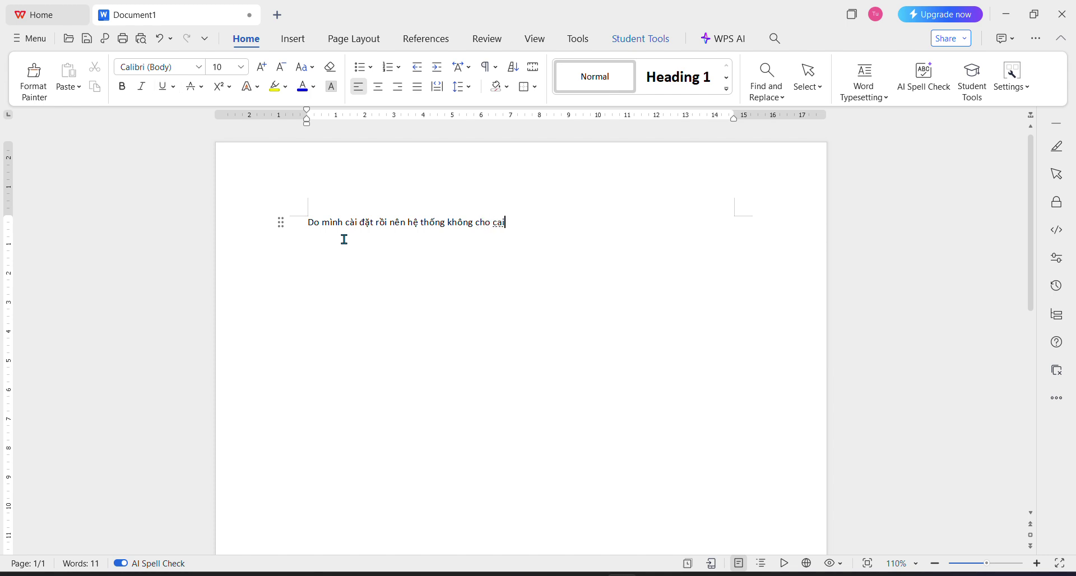
type("dawj")
type("êm nữa")
type(". Mọi ")
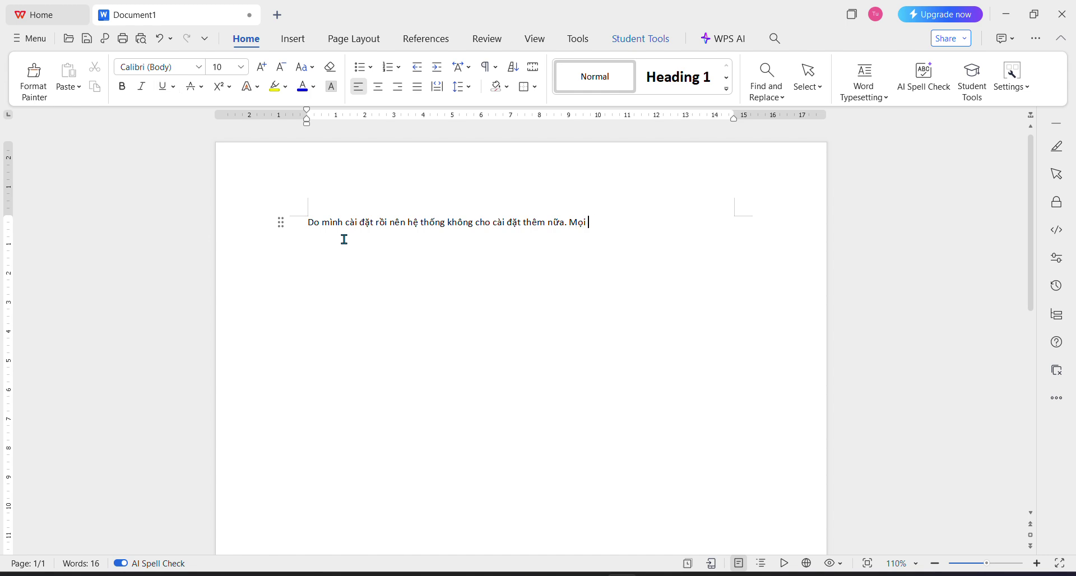
Step: Continue the note with the sentence "Mọi người ấn next và cài bth nhé."
type("mngười aấn neễ")
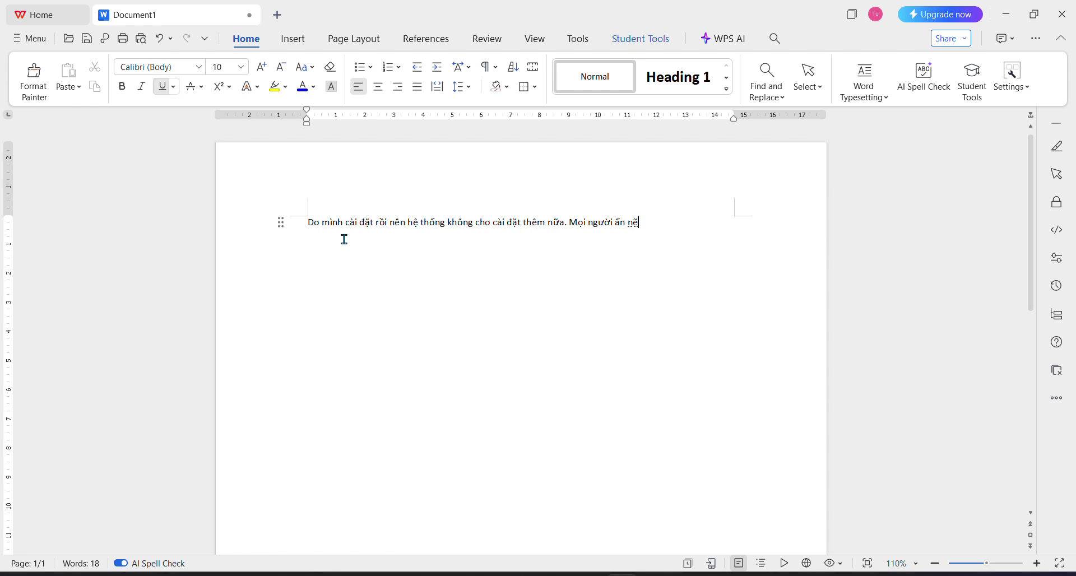
type("t và cài b")
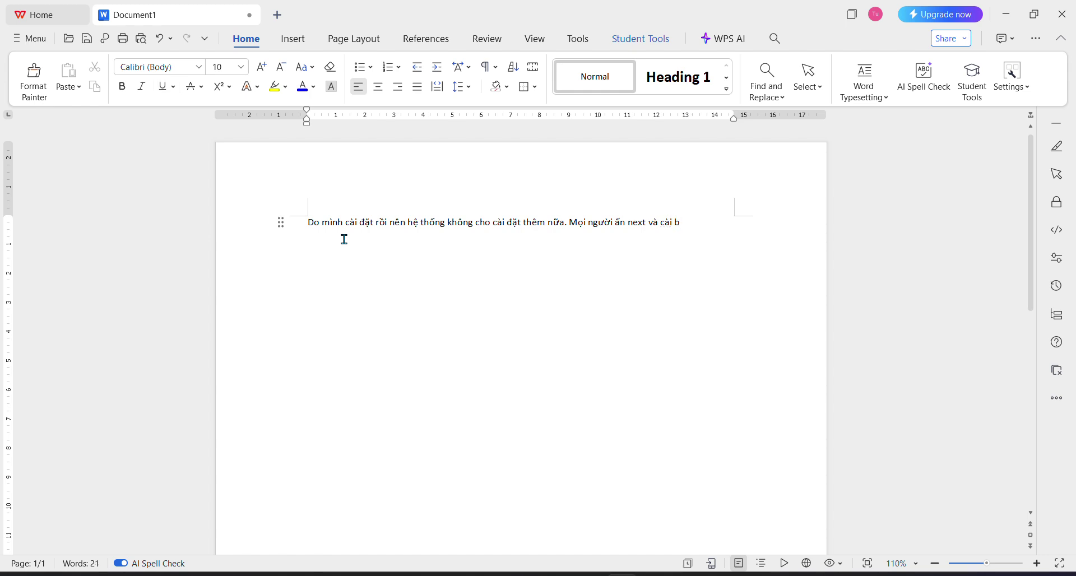
type("th nhs")
type(".")
Step: Switch to the Vivado 2019.1 installer and cancel the installation
key("alt+Tab")
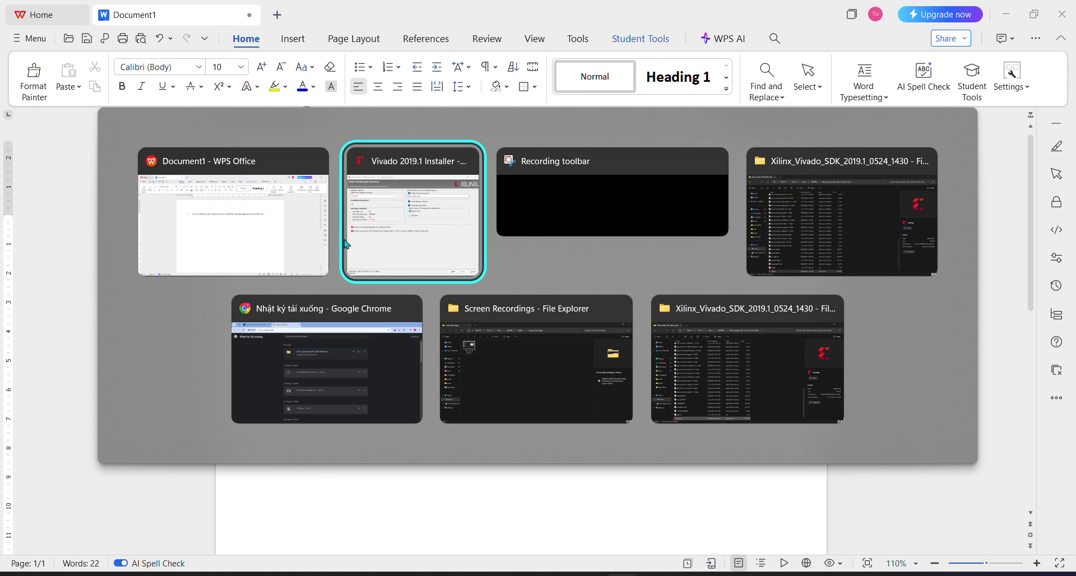
left_click(452, 247)
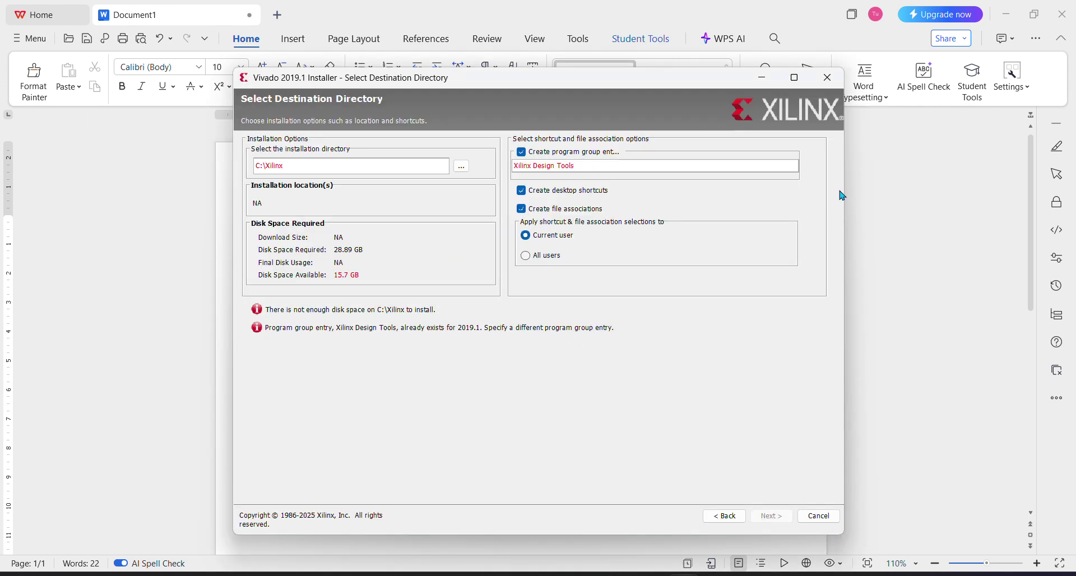
left_click(831, 84)
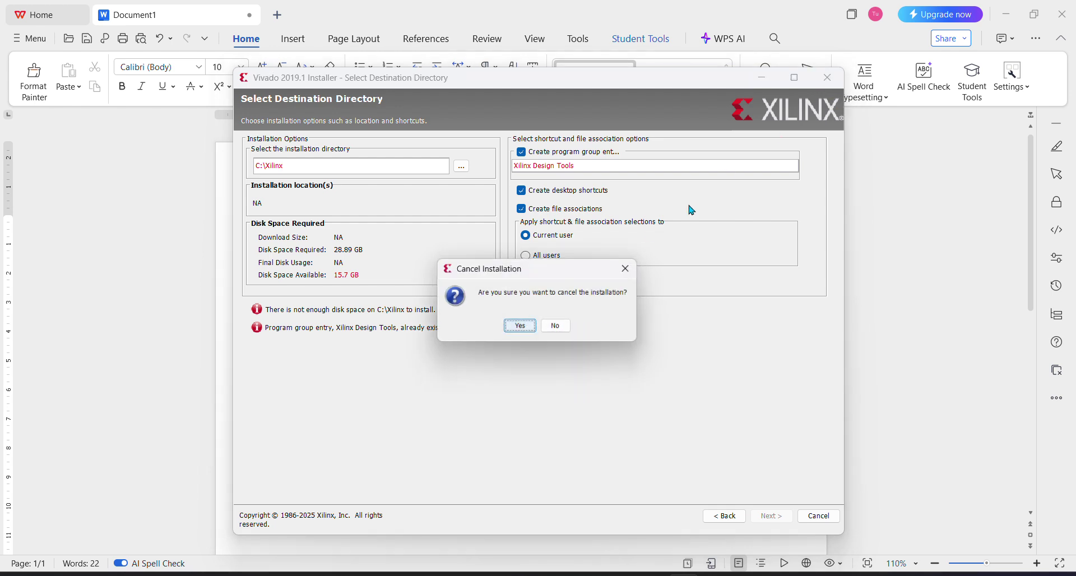
left_click(518, 327)
Step: Leave a blank line in the document and write "Sau khi cài xong thì tiếp tục theo dõi vd nhé"
key("Return")
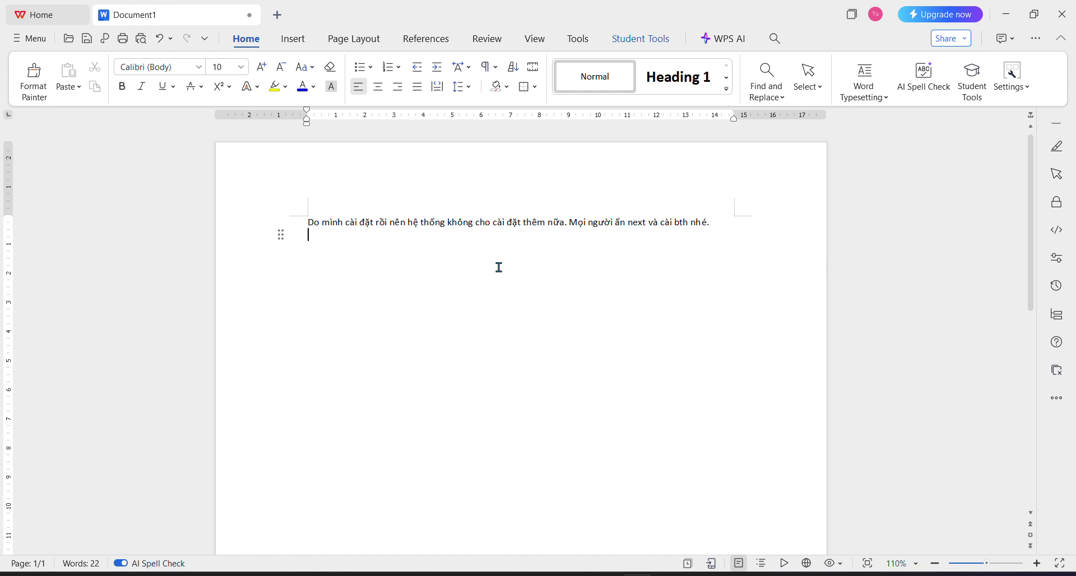
key("Return")
type("Sau khi")
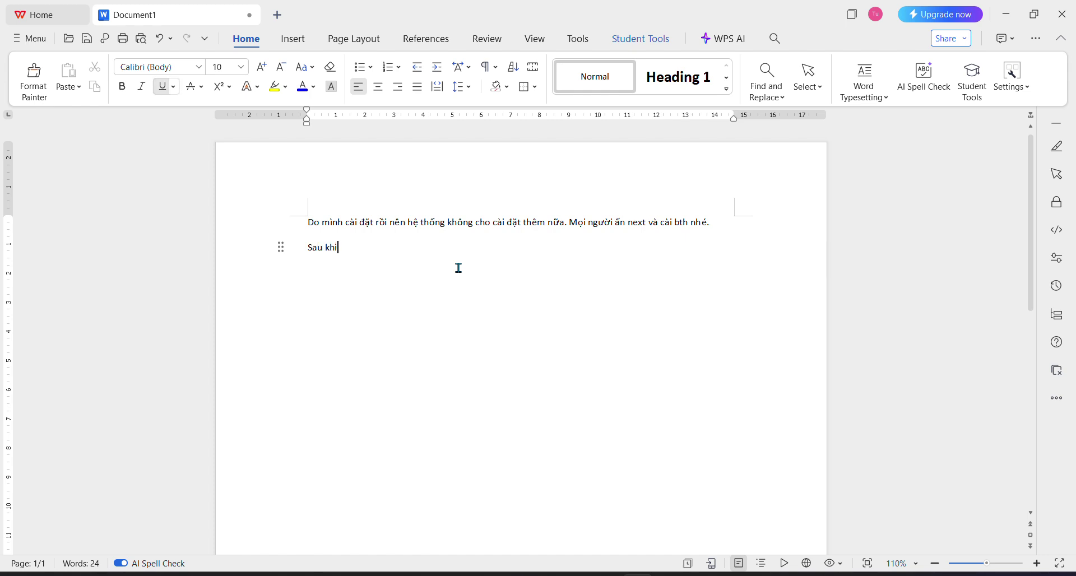
type(" cài xong thì ")
type("tiépe")
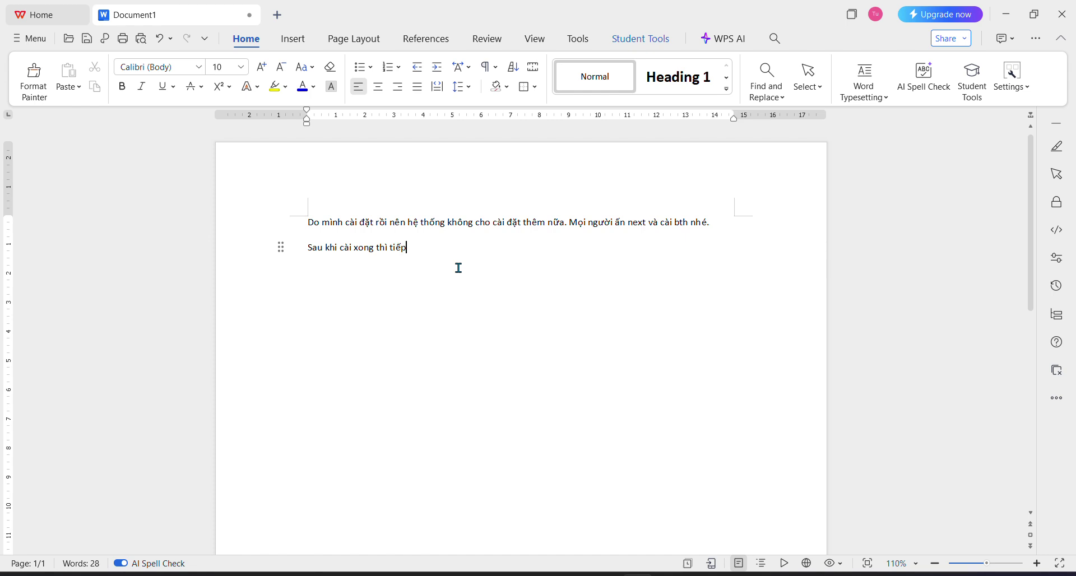
type(" tuc theo dõi vd nhe")
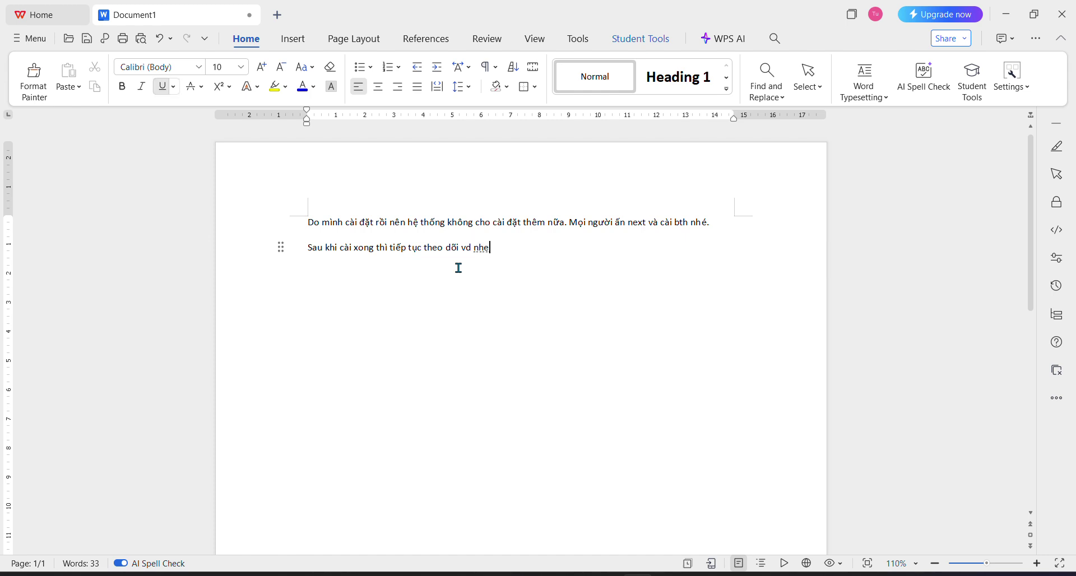
Step: Clear the notes from the document and minimize the open windows to reach the desktop
key("ctrl+a")
key("BackSpace")
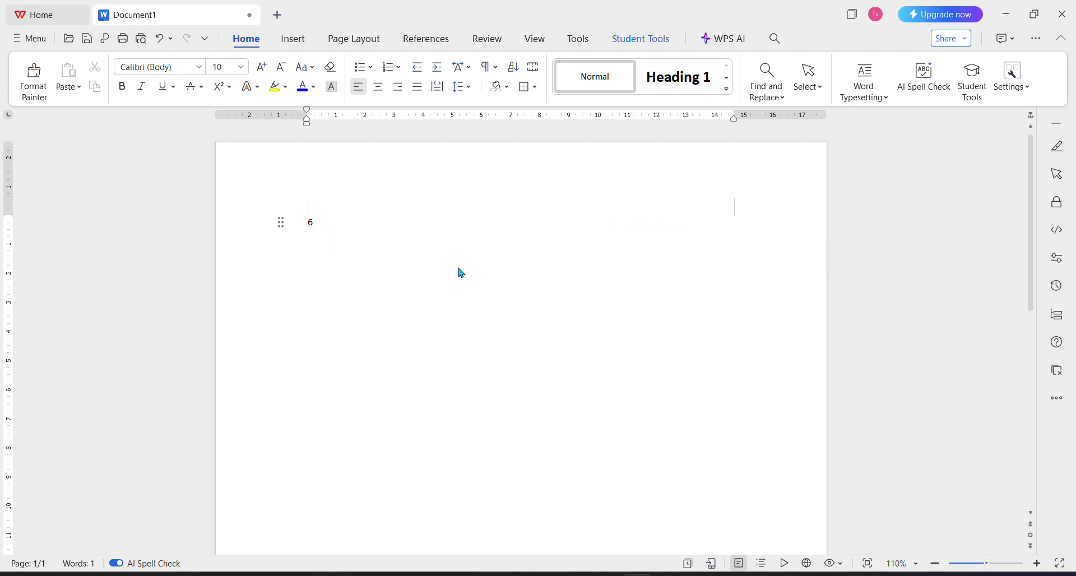
left_click(1006, 14)
left_click(1006, 10)
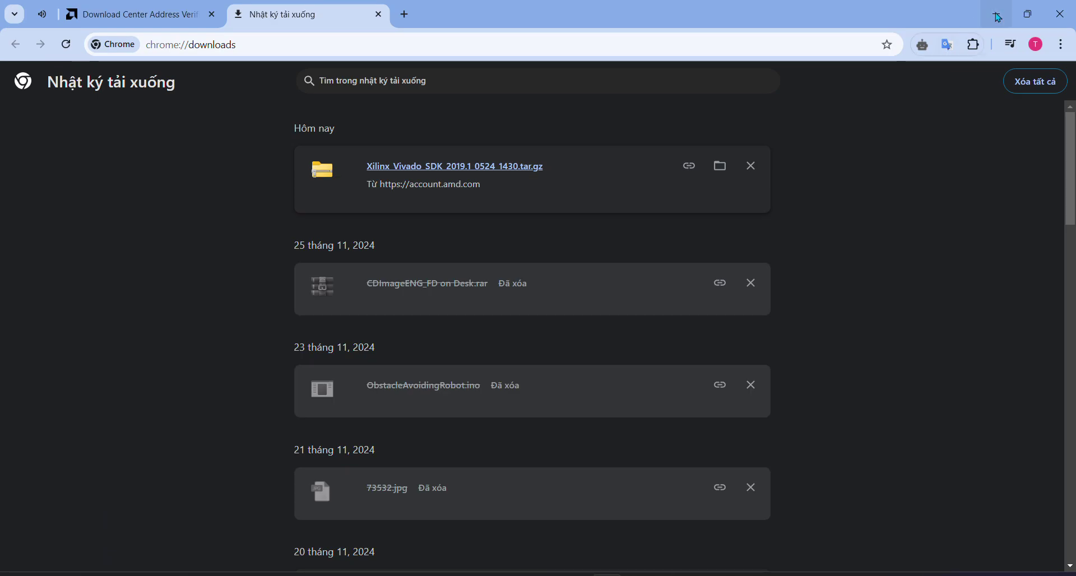
left_click(995, 11)
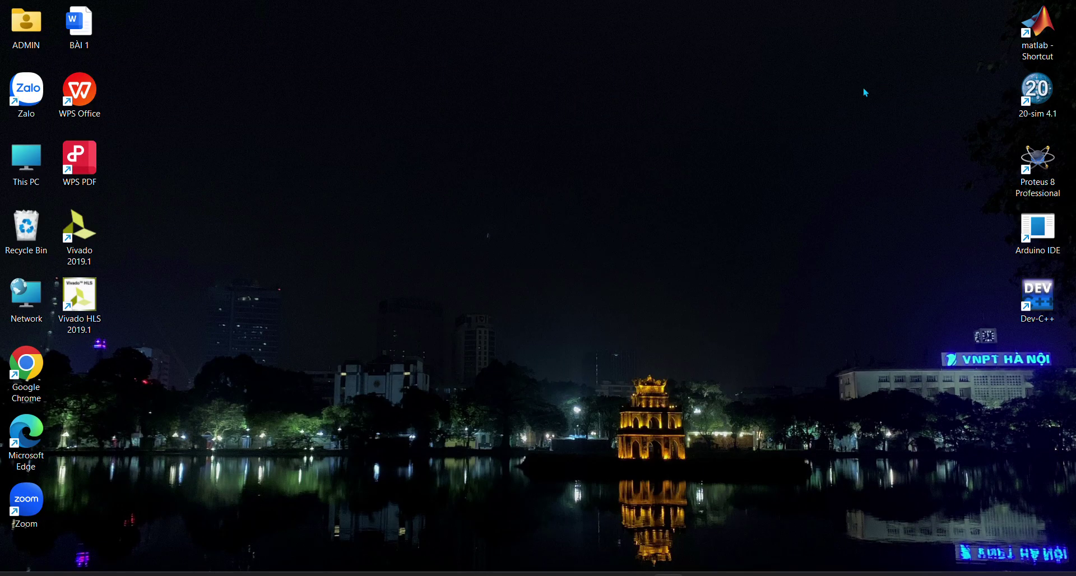
Step: Launch Vivado 2019.1 from the desktop and open its License Manager
left_click(96, 249)
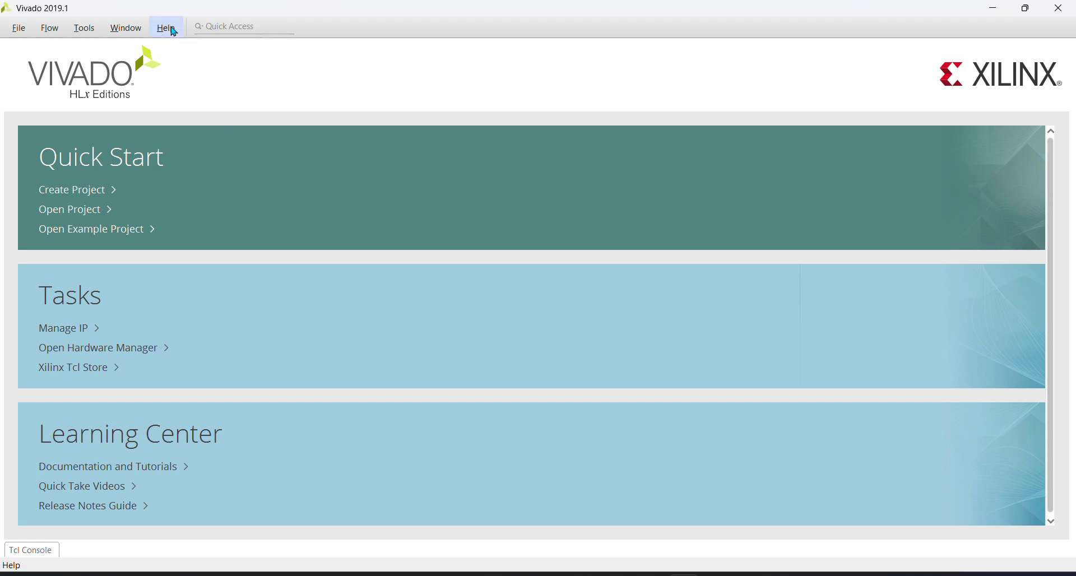
left_click(168, 29)
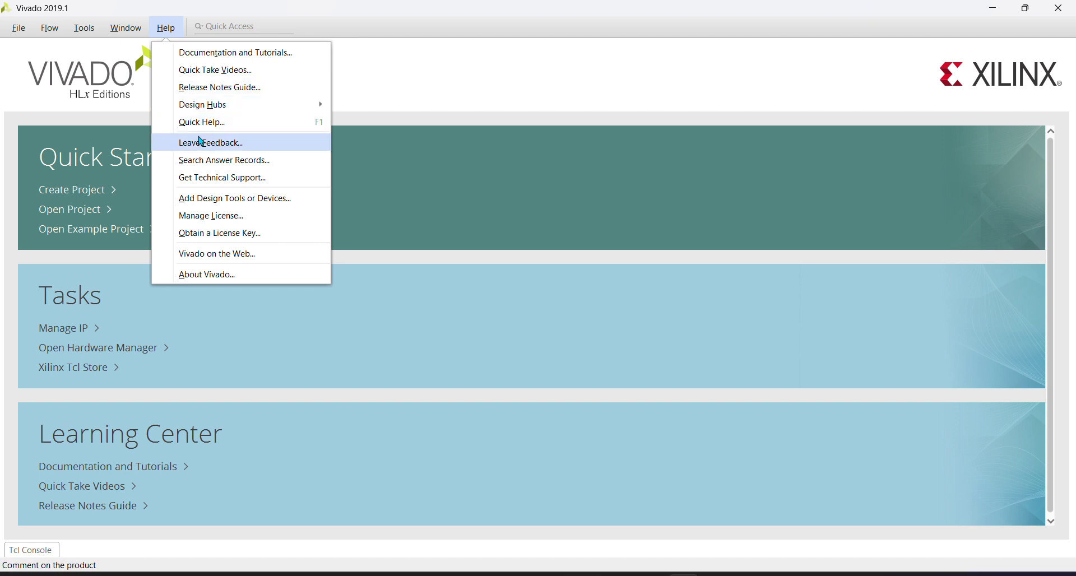
left_click(210, 216)
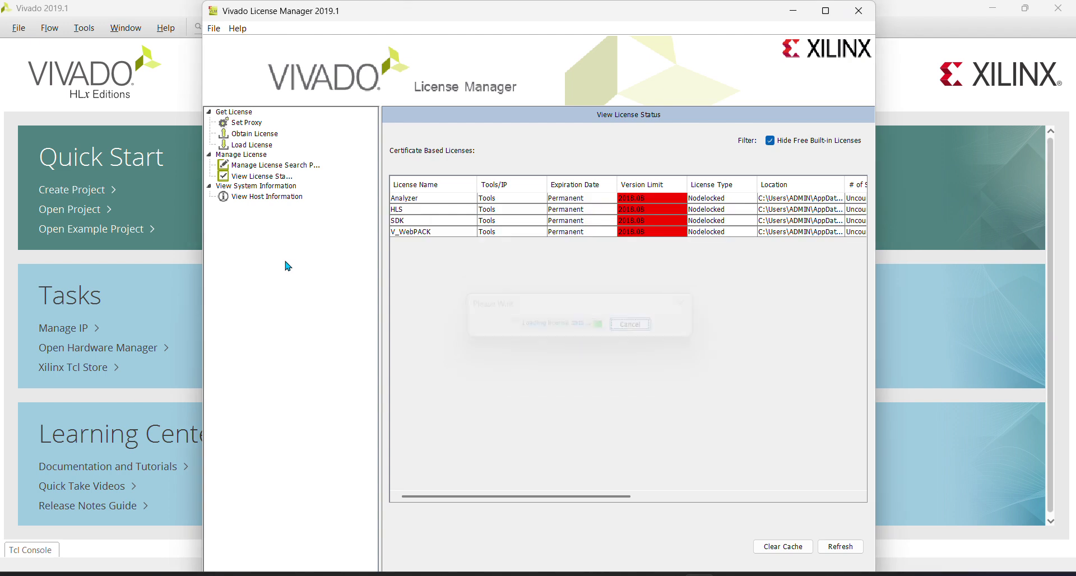
Step: Load license_for_Vivado2015_all.lic from the file crack folder inside TKHTN on drive C into the License Manager
left_click(252, 144)
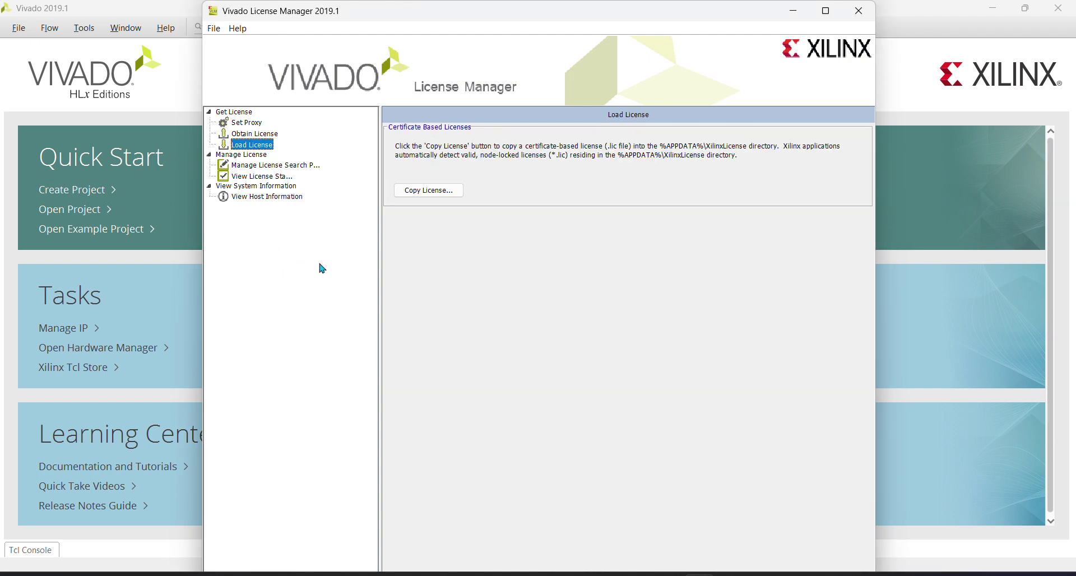
left_click(459, 192)
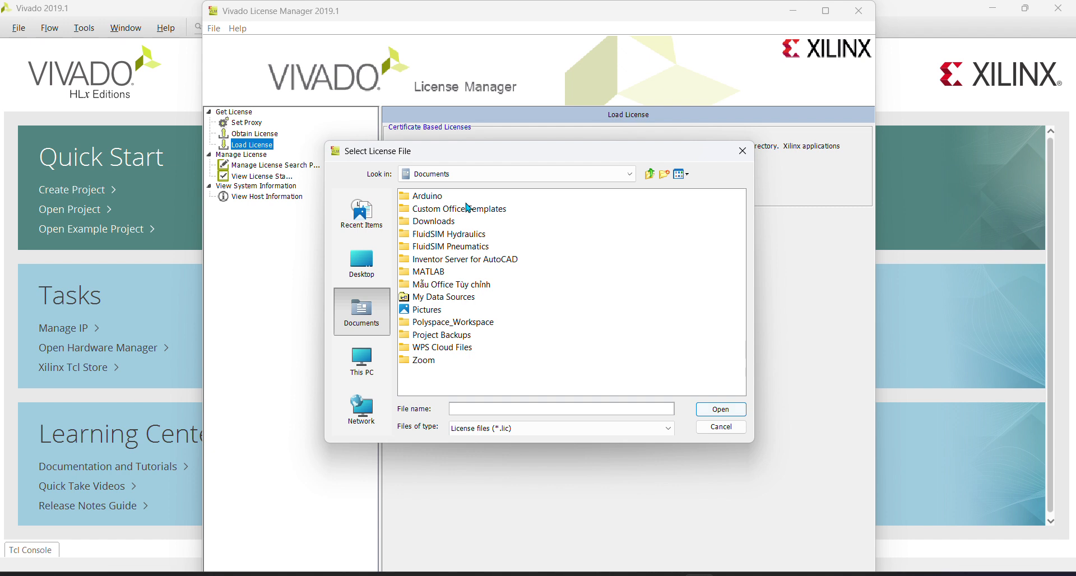
left_click(387, 353)
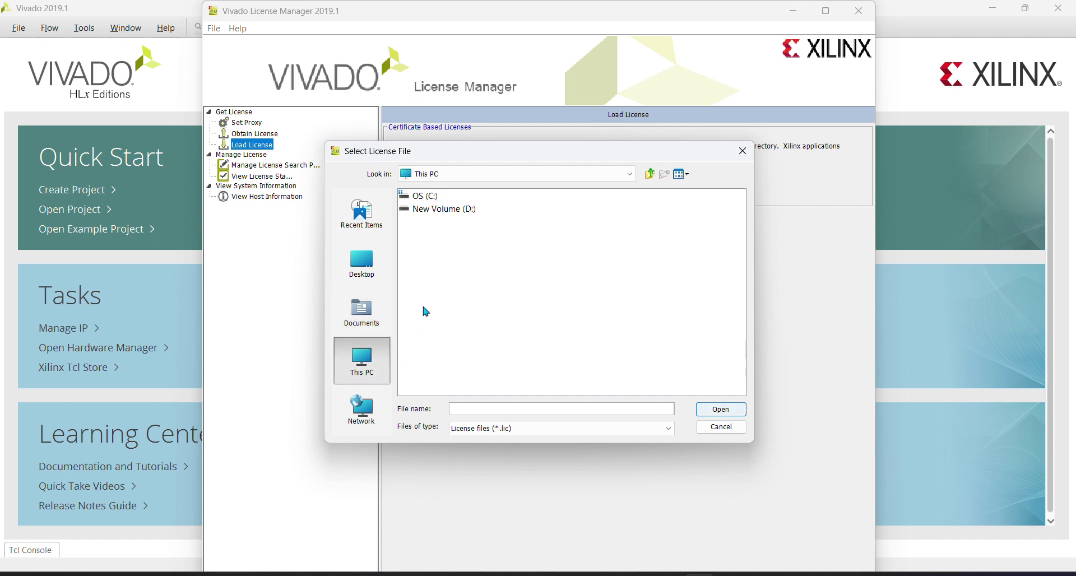
double_click(421, 195)
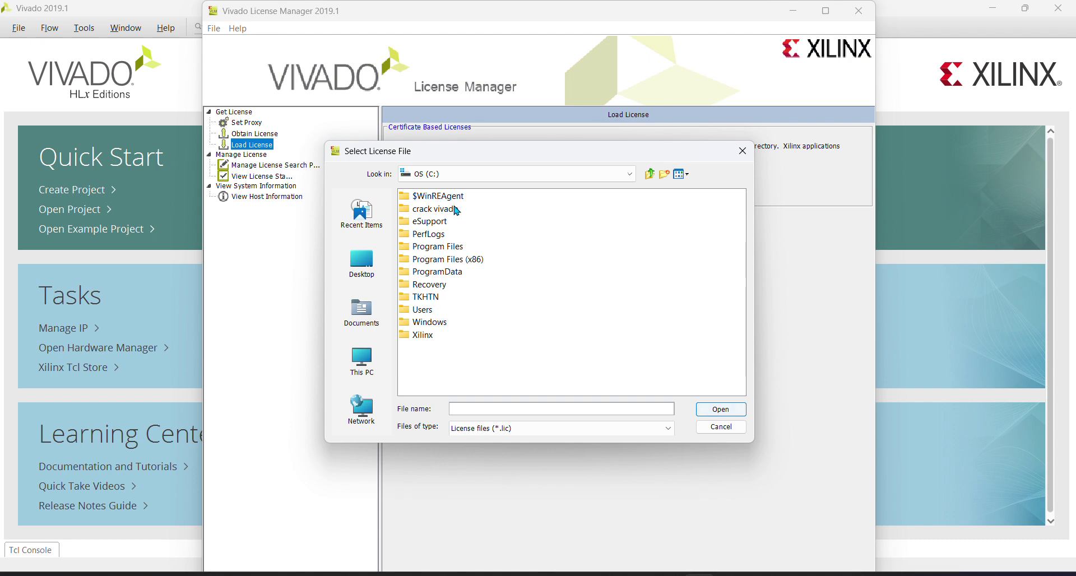
double_click(426, 297)
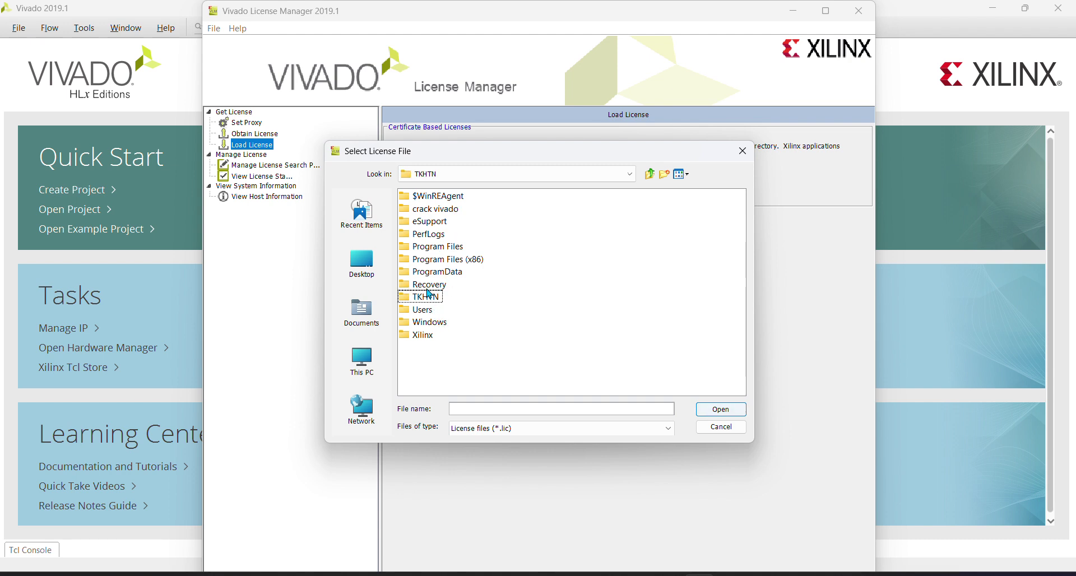
double_click(434, 197)
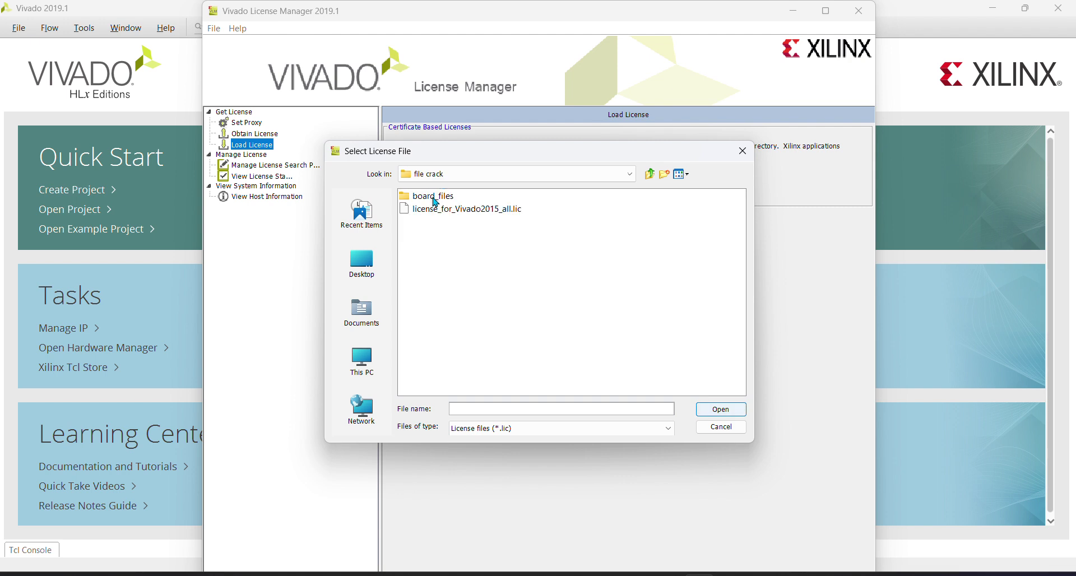
left_click(439, 210)
left_click(562, 340)
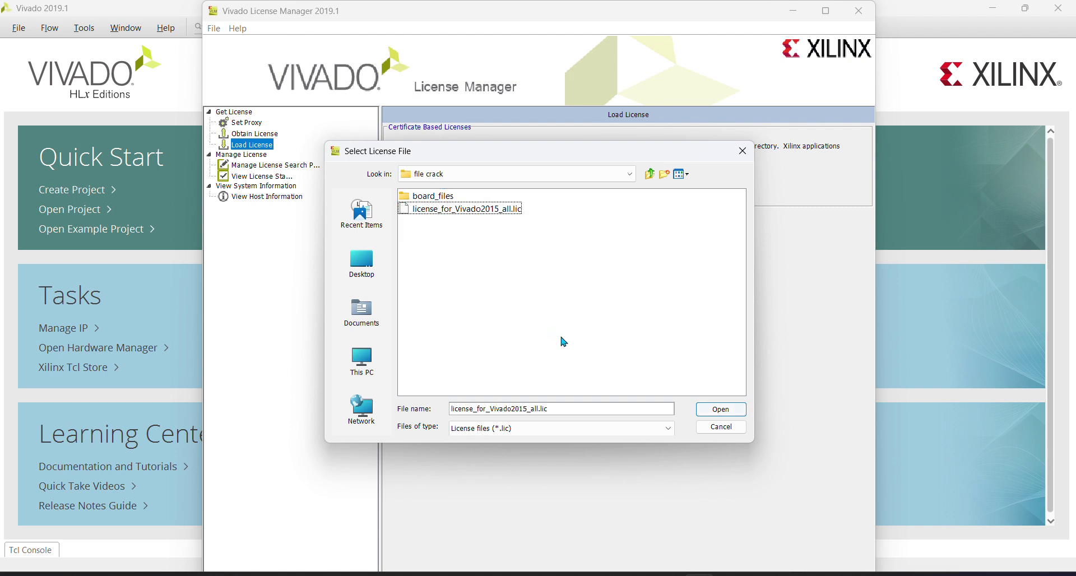
left_click(722, 409)
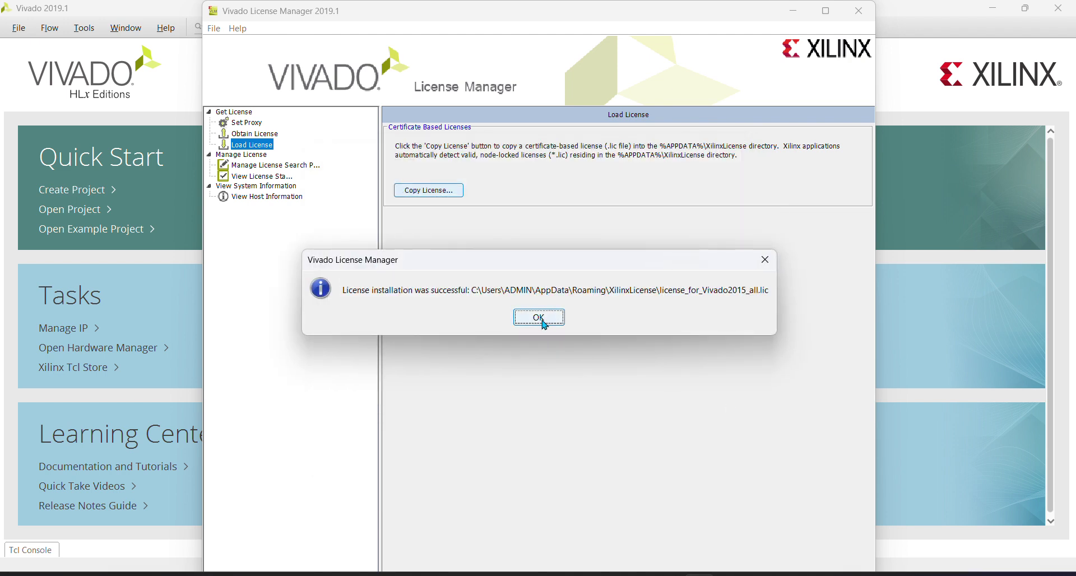
left_click(541, 320)
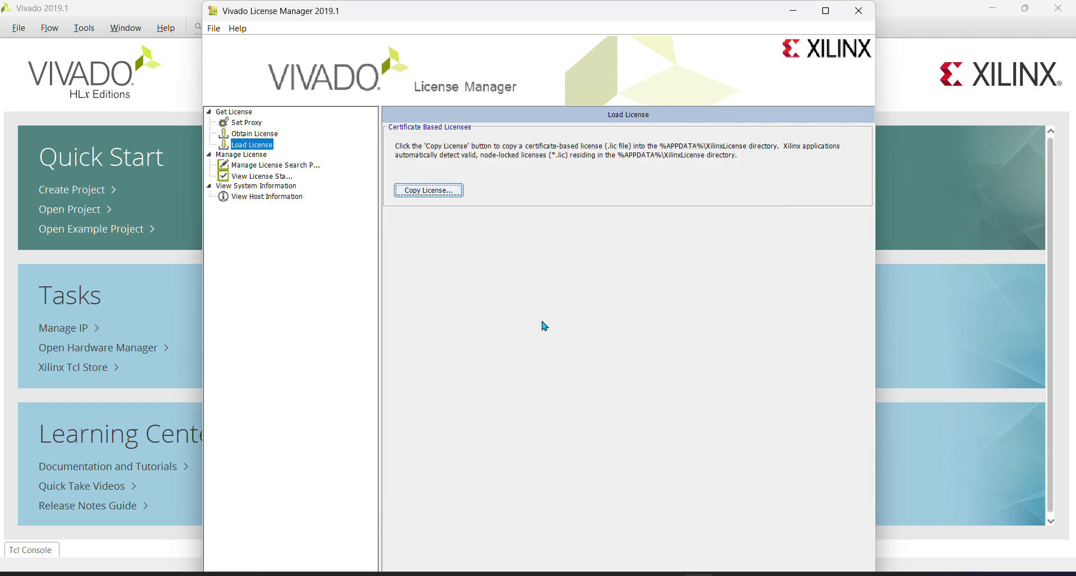
Step: Exit the Vivado License Manager and close Vivado, confirming both exits
left_click(858, 11)
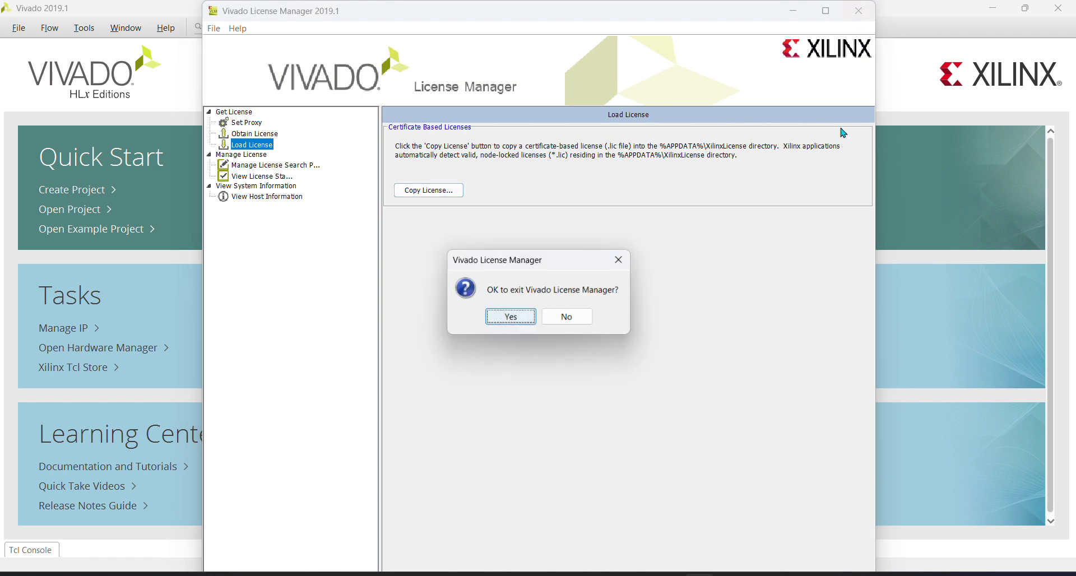
left_click(512, 315)
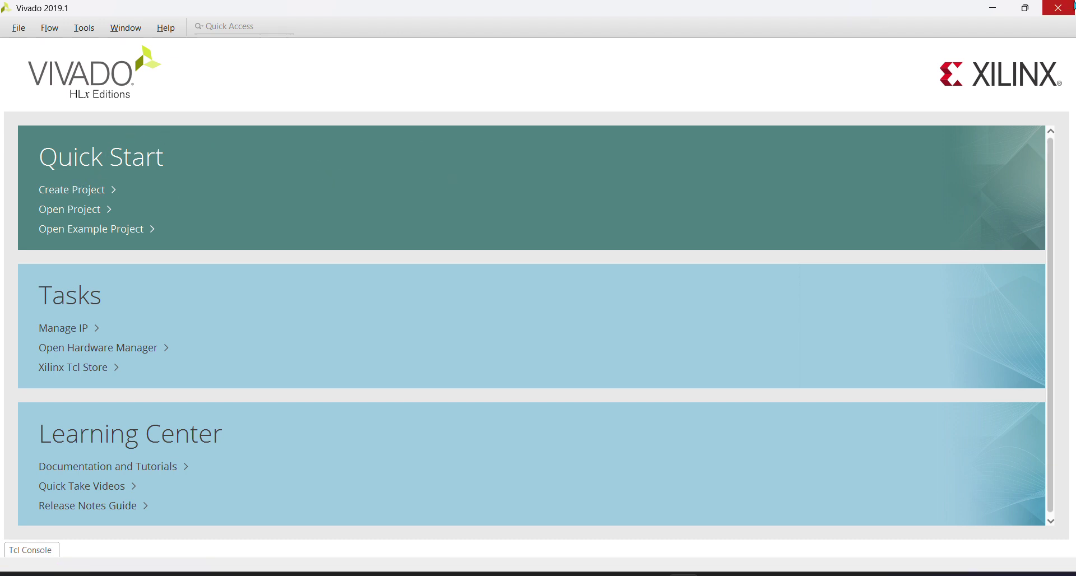
left_click(1065, 9)
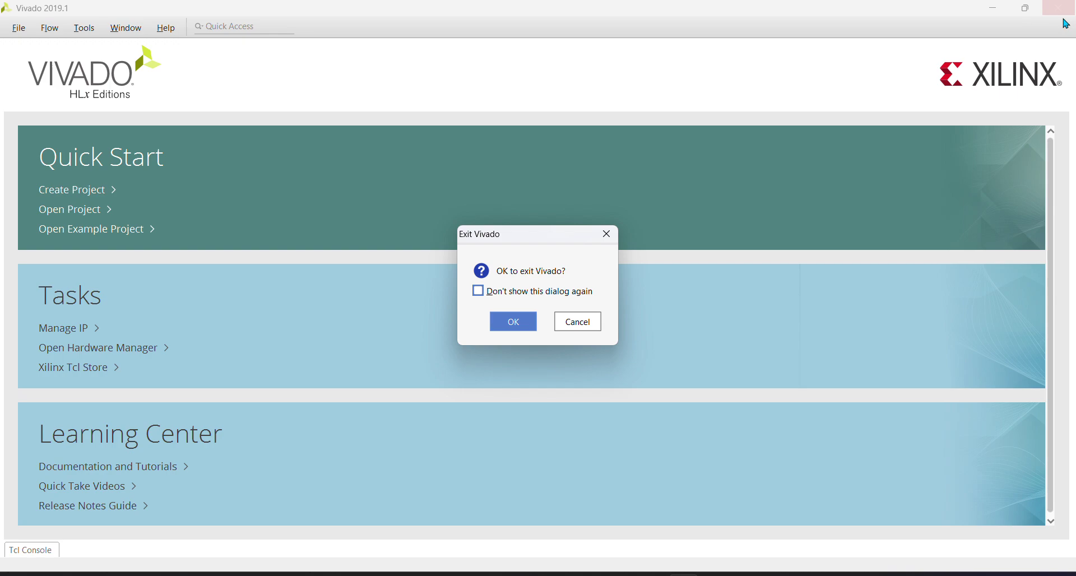
left_click(509, 319)
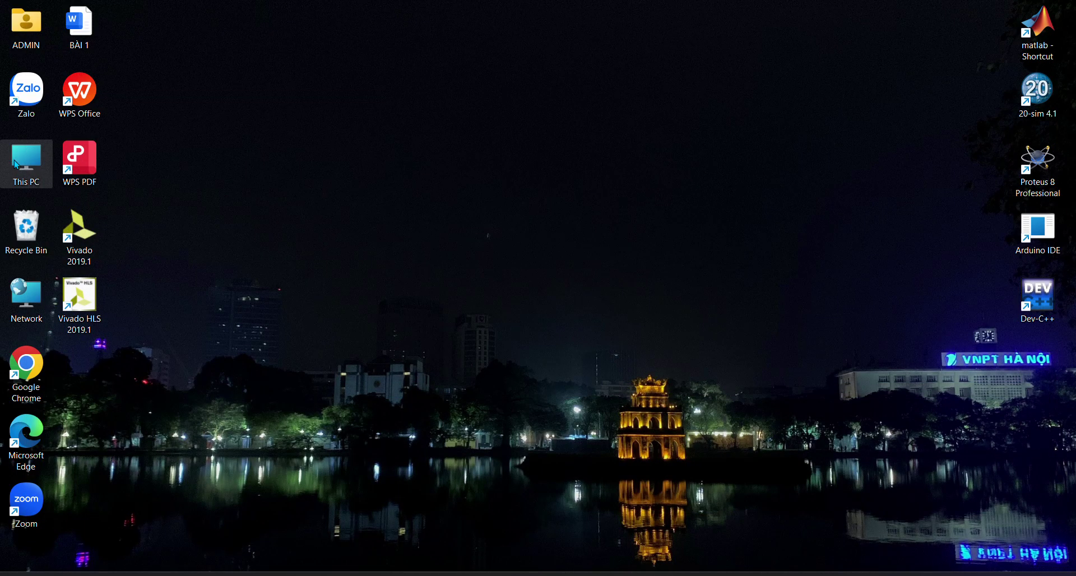
Step: Open drive C from This PC on the desktop
double_click(15, 163)
left_click(252, 145)
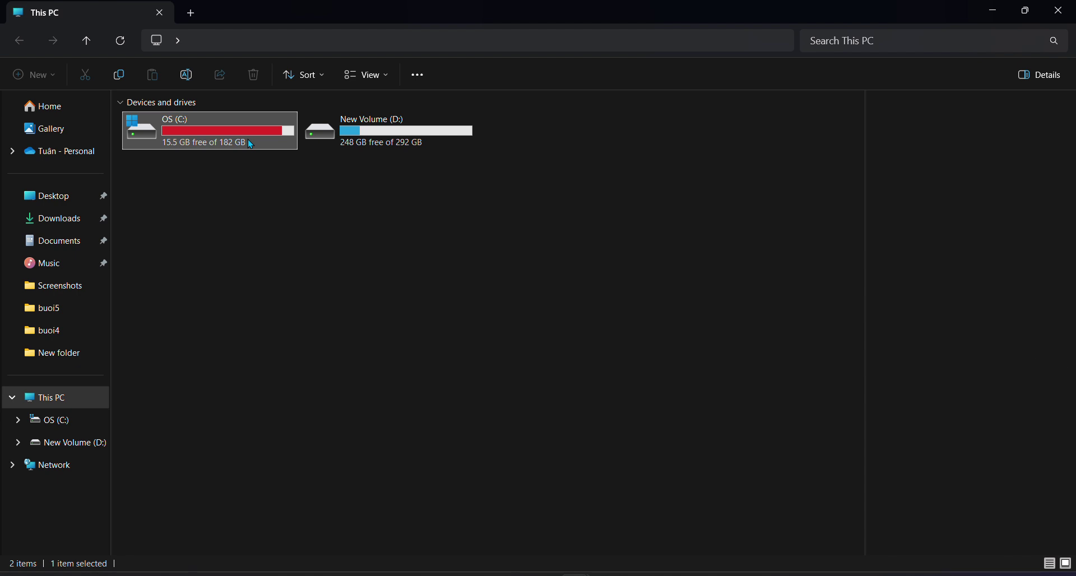
double_click(251, 145)
double_click(197, 315)
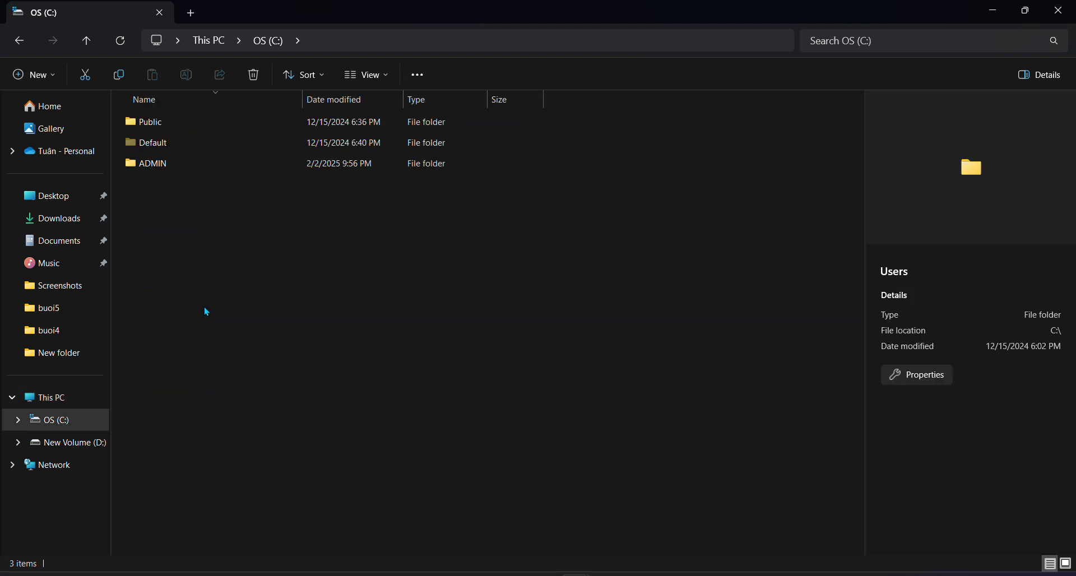
double_click(186, 166)
left_click(187, 166)
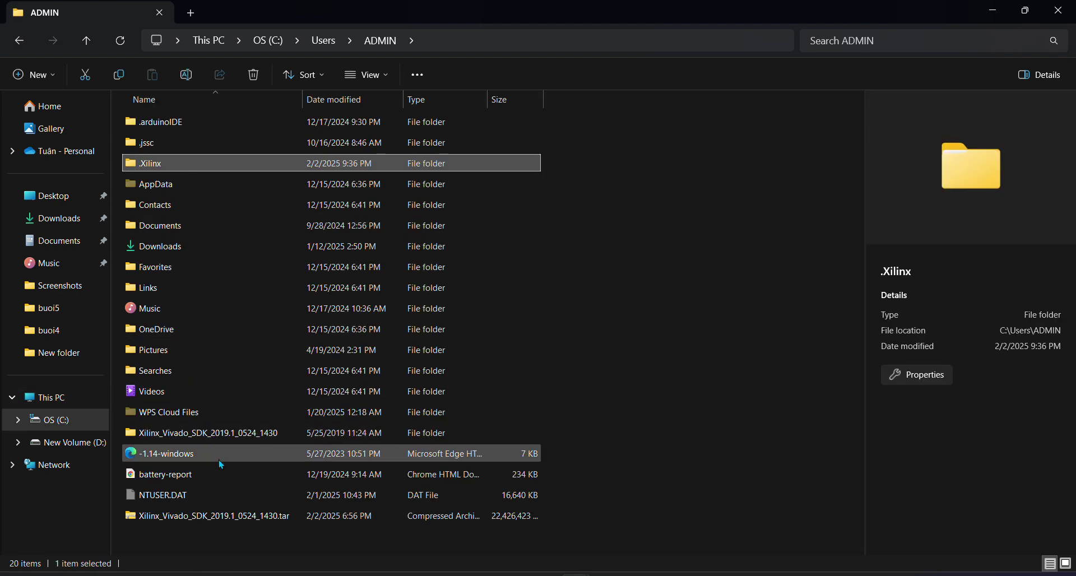
left_click(292, 430)
left_click(563, 401)
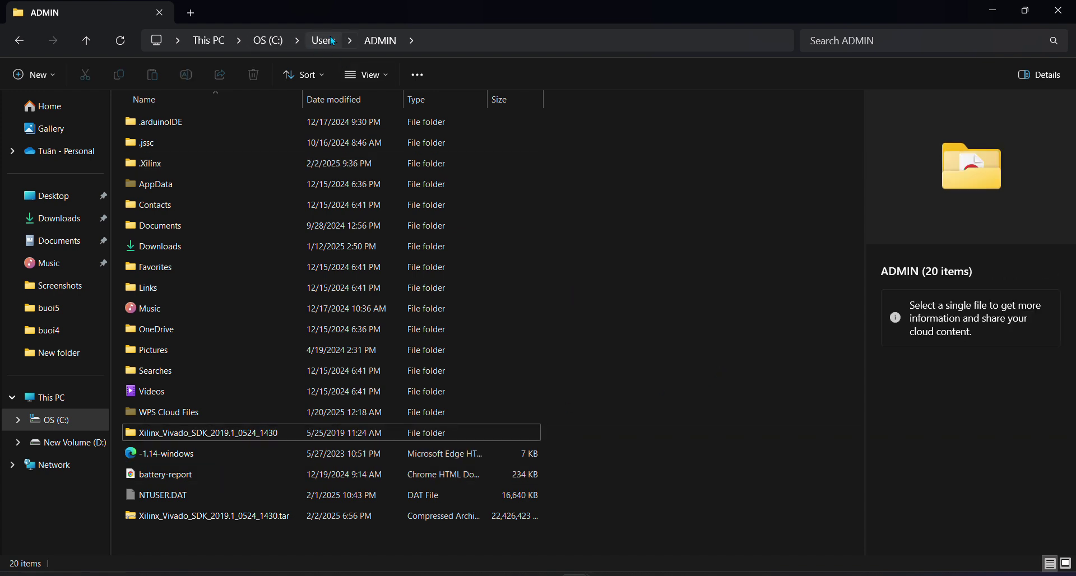
left_click(331, 42)
left_click(272, 44)
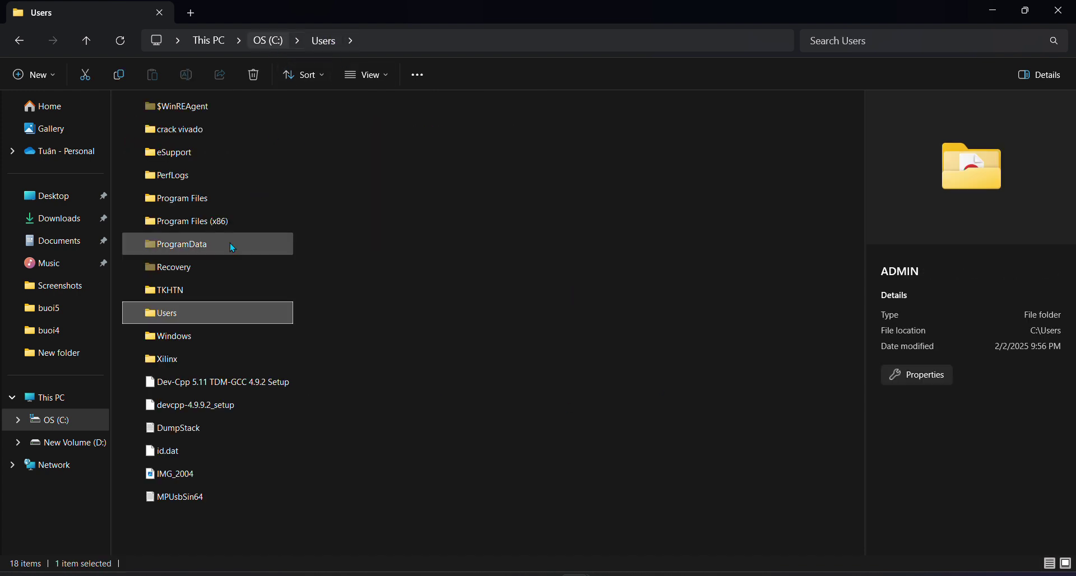
Step: Copy the board_files folder from the file crack folder inside TKHTN and return to the root of drive C
double_click(192, 290)
double_click(198, 118)
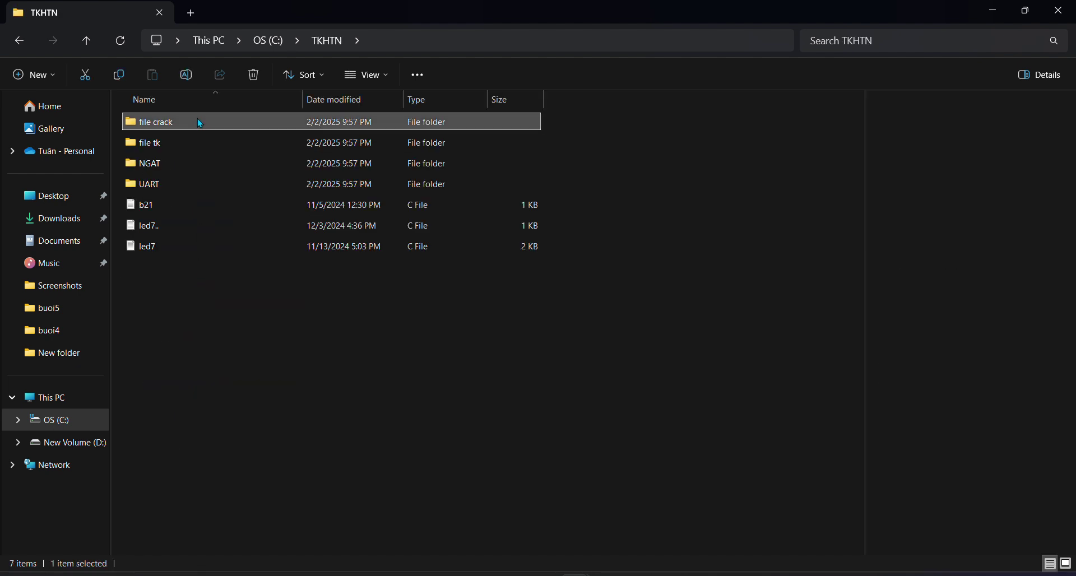
double_click(195, 122)
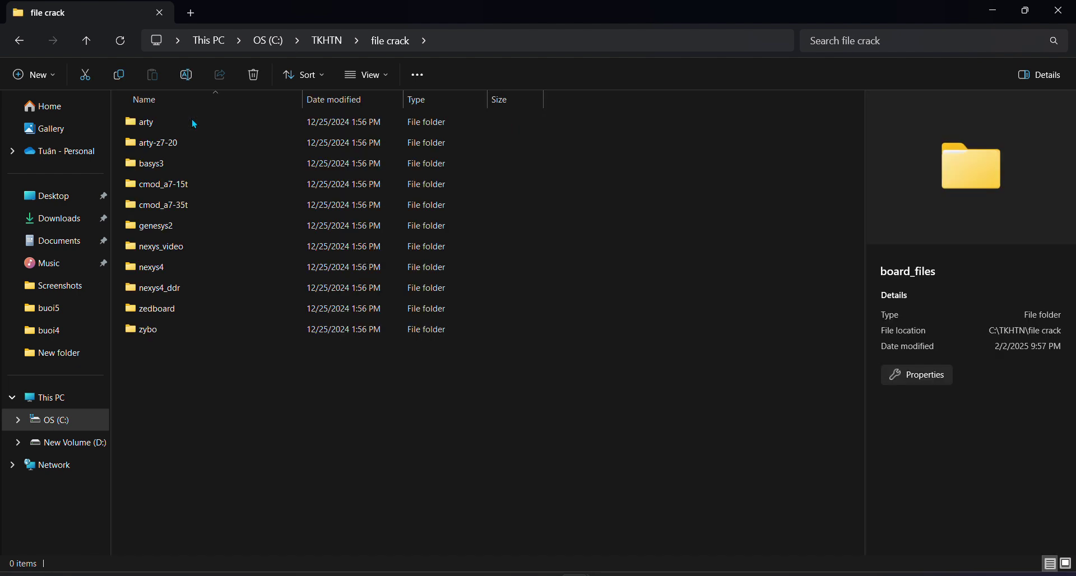
left_click(391, 41)
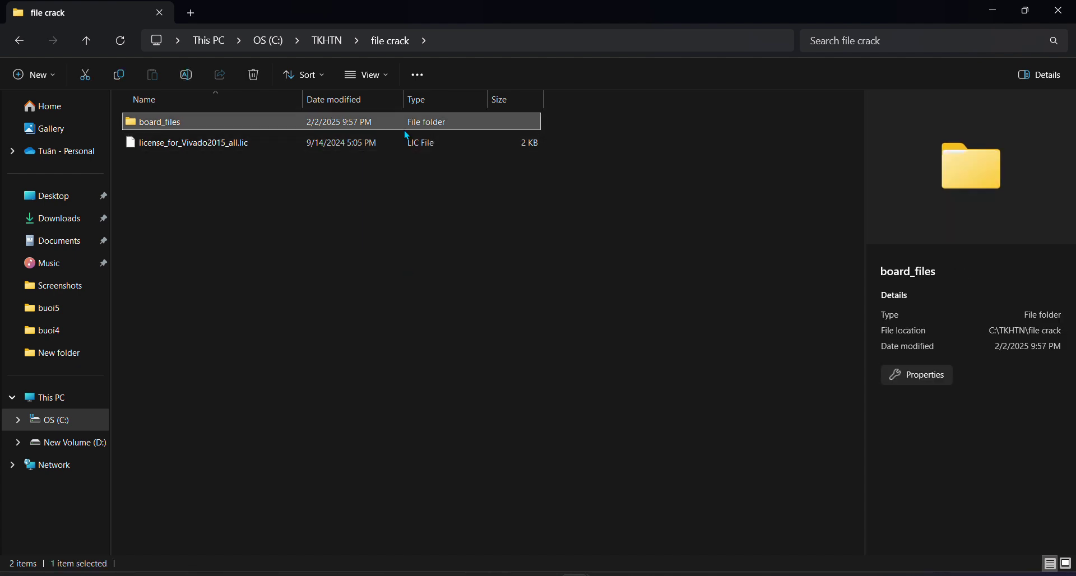
right_click(415, 116)
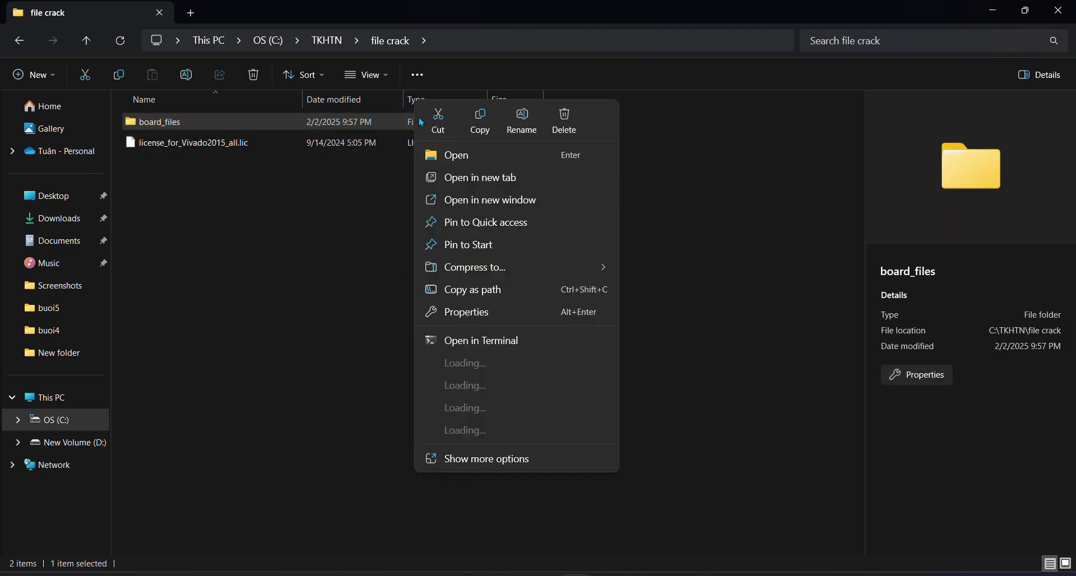
left_click(485, 129)
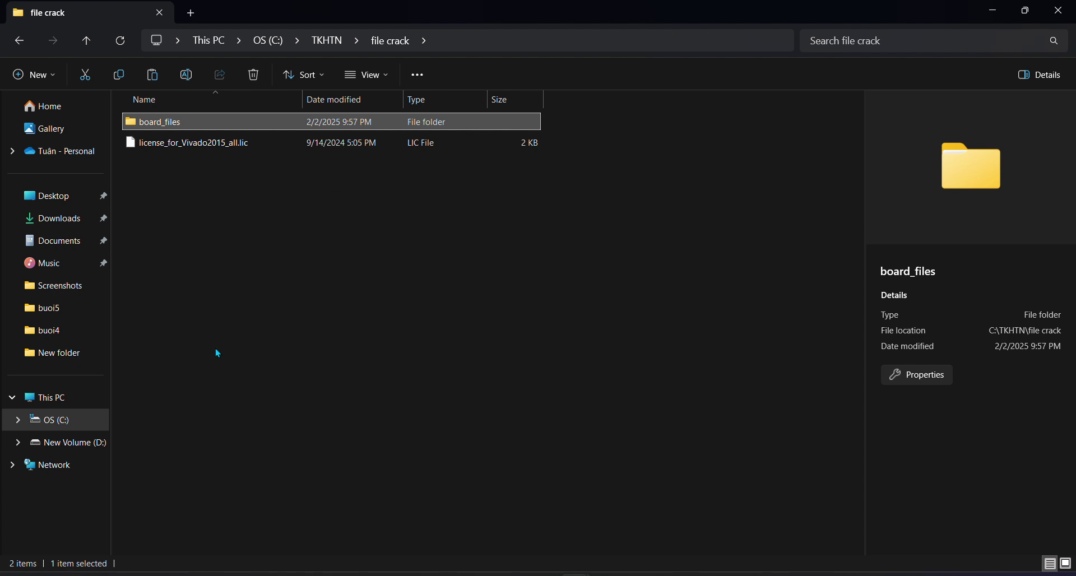
left_click(260, 39)
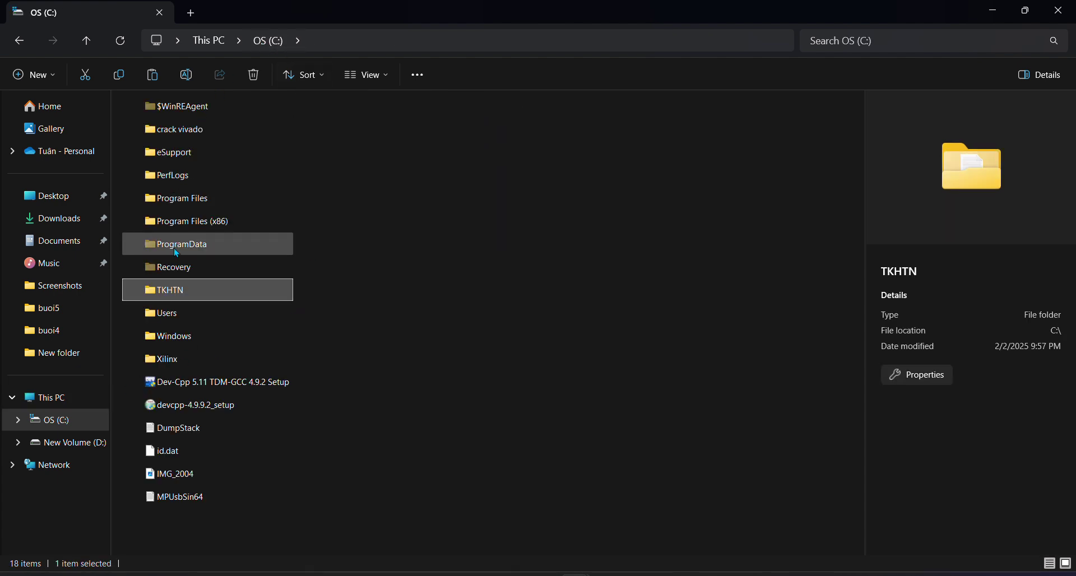
double_click(173, 314)
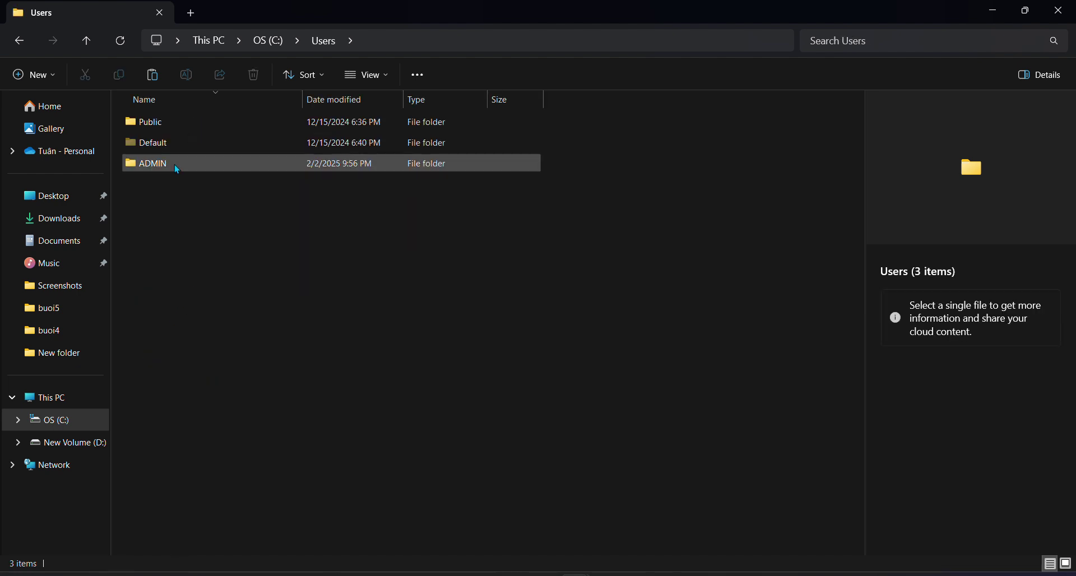
double_click(174, 163)
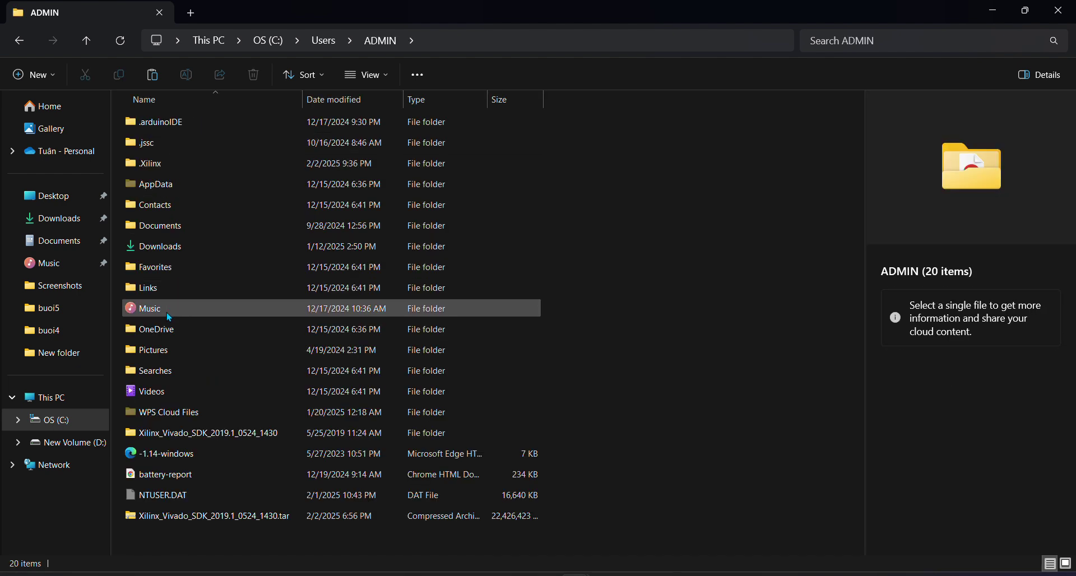
left_click(200, 434)
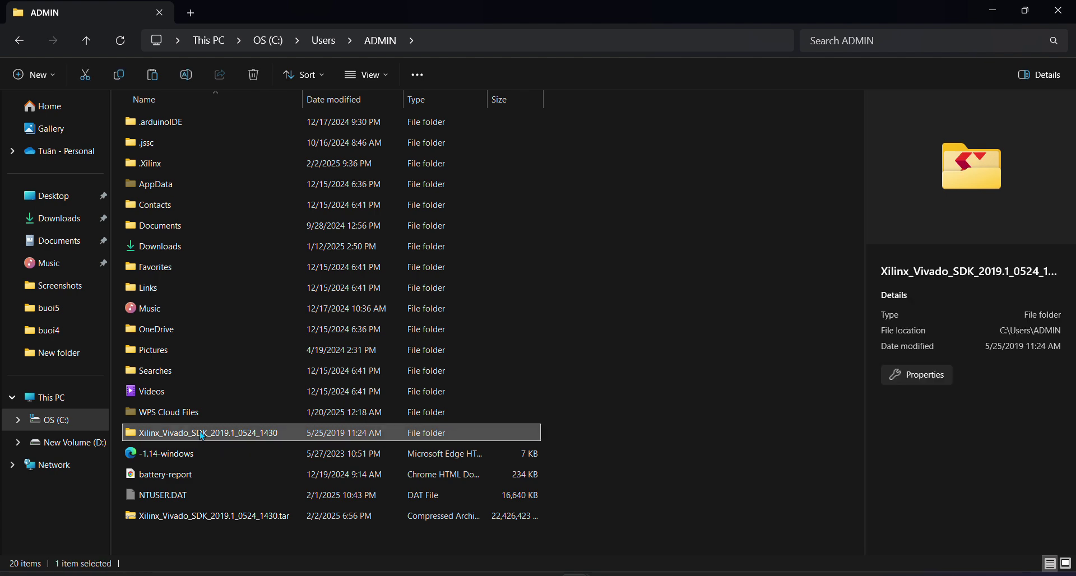
double_click(202, 435)
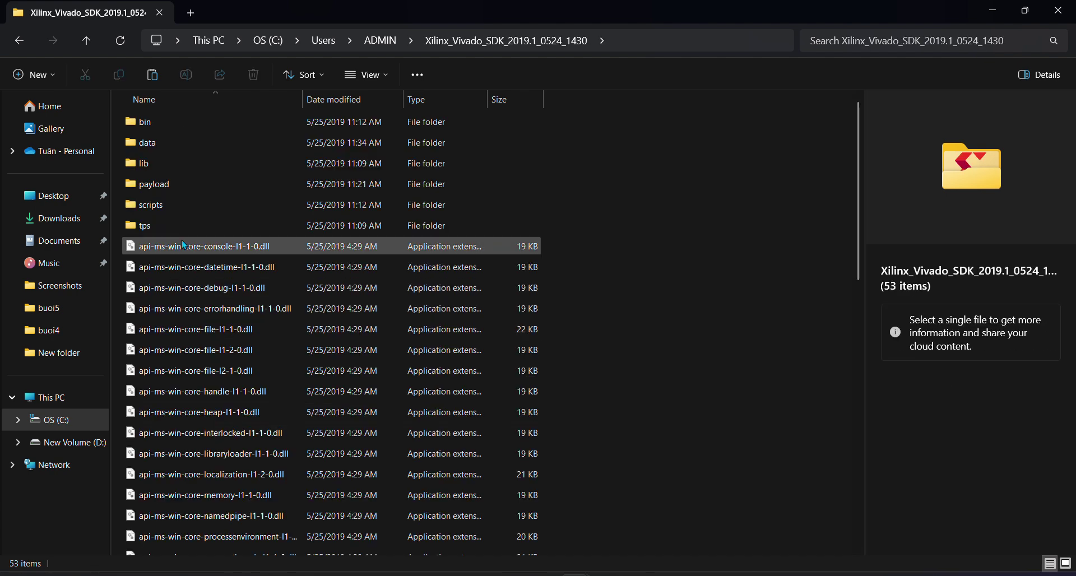
double_click(170, 143)
left_click(171, 142)
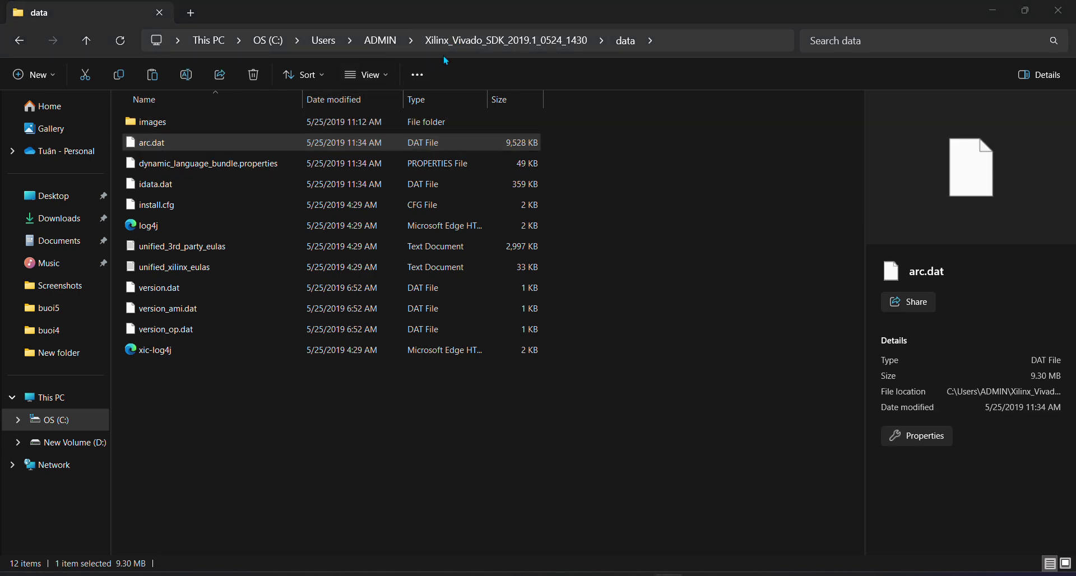
left_click(430, 42)
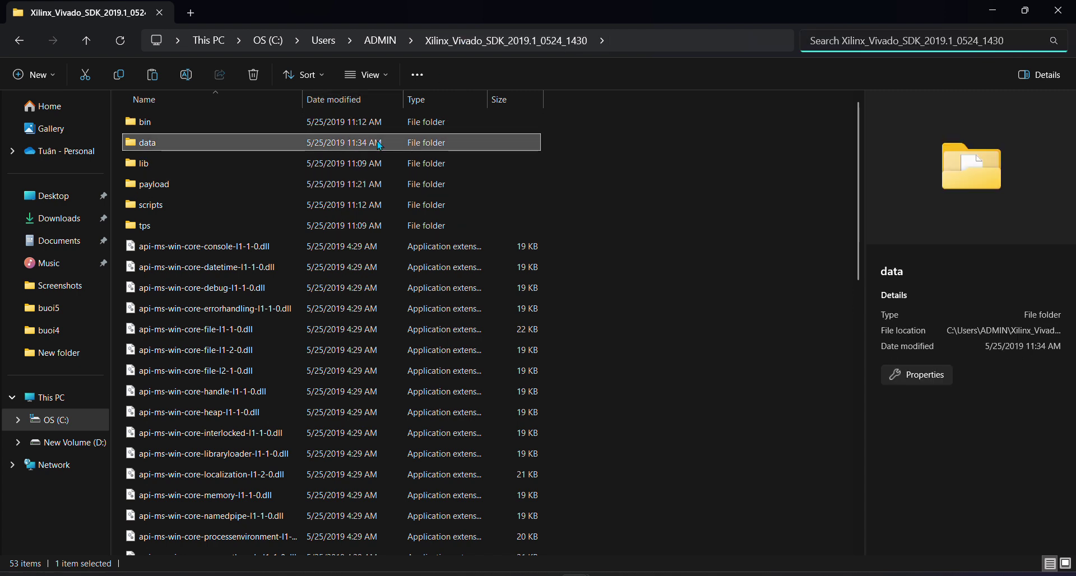
left_click(248, 123)
double_click(247, 123)
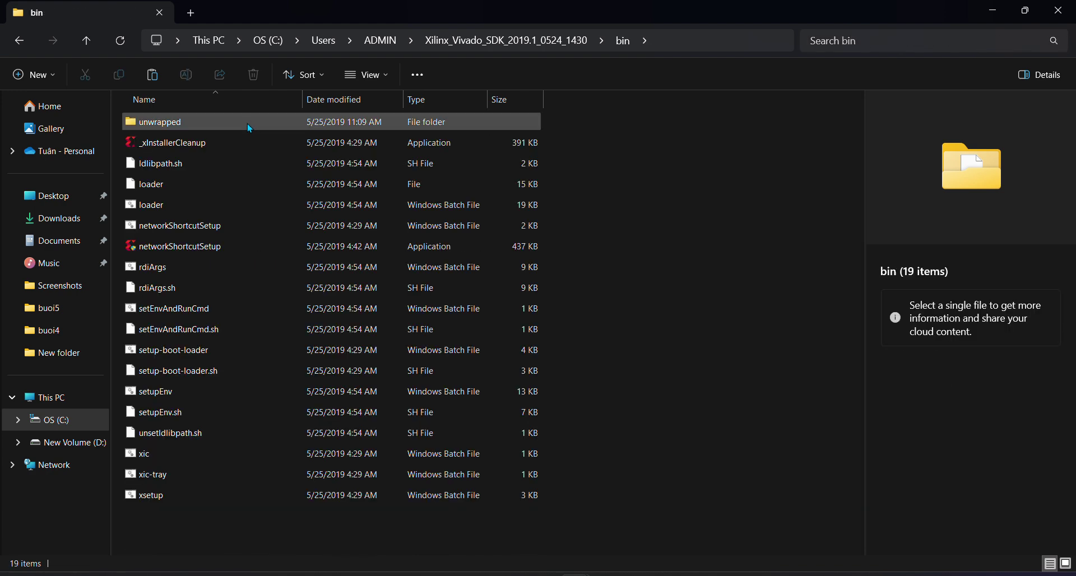
left_click(432, 45)
left_click(321, 45)
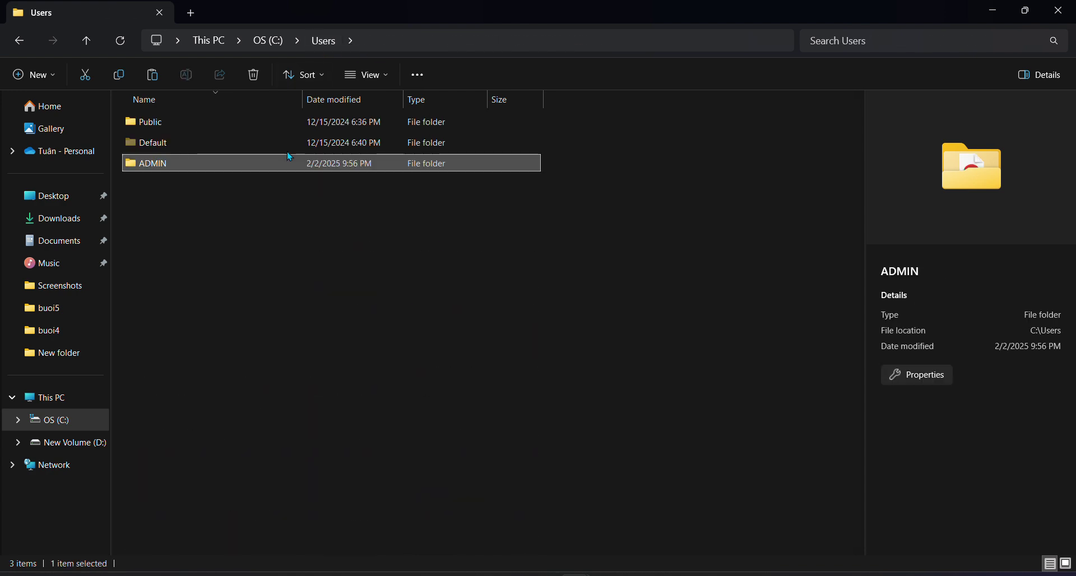
left_click(254, 259)
left_click(275, 40)
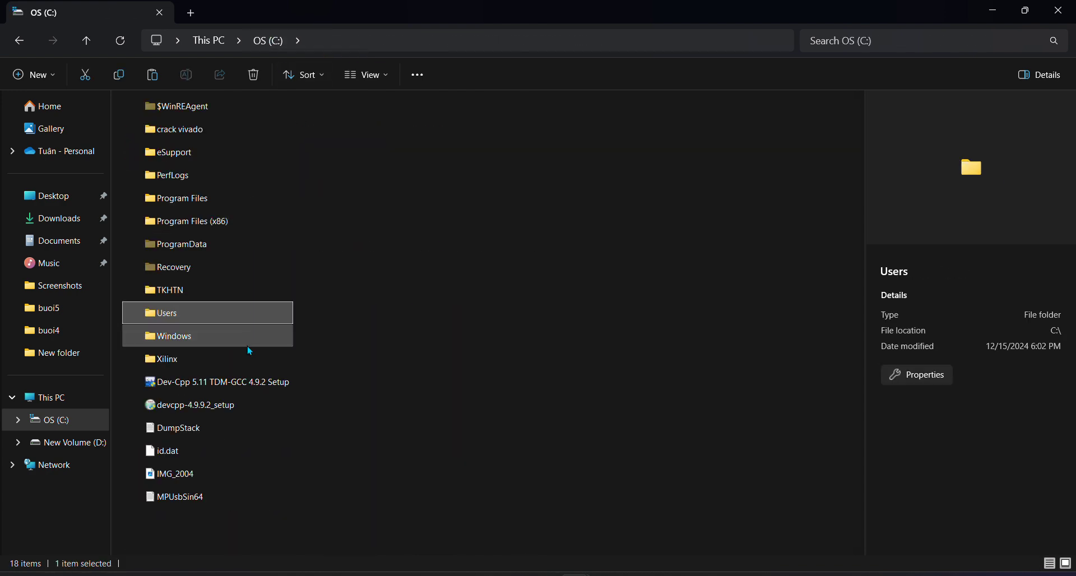
Step: Open the data folder of the Vivado 2019.1 installation inside the Xilinx folder on drive C
left_click(639, 404)
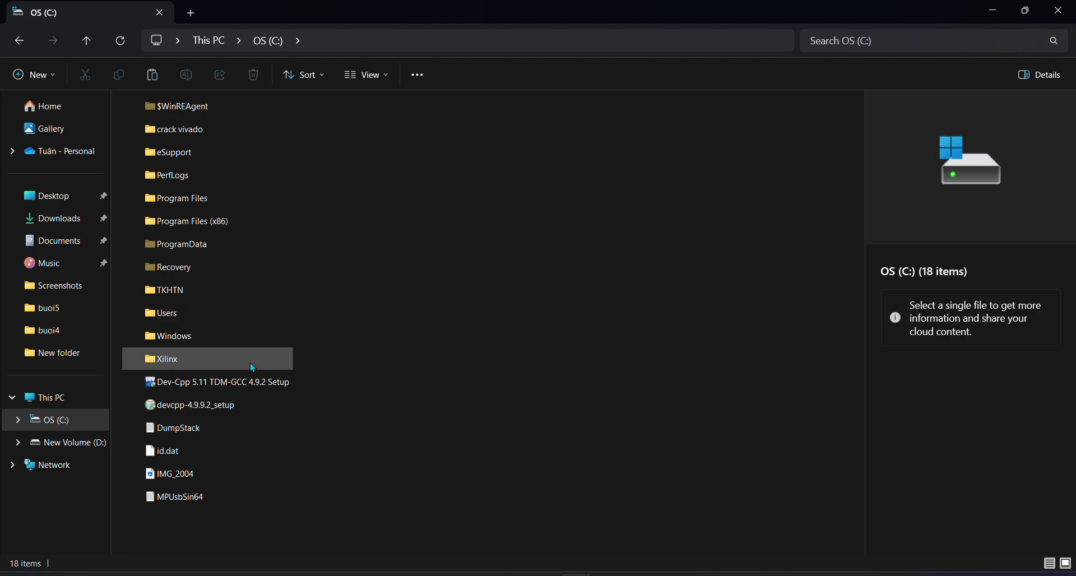
left_click(288, 366)
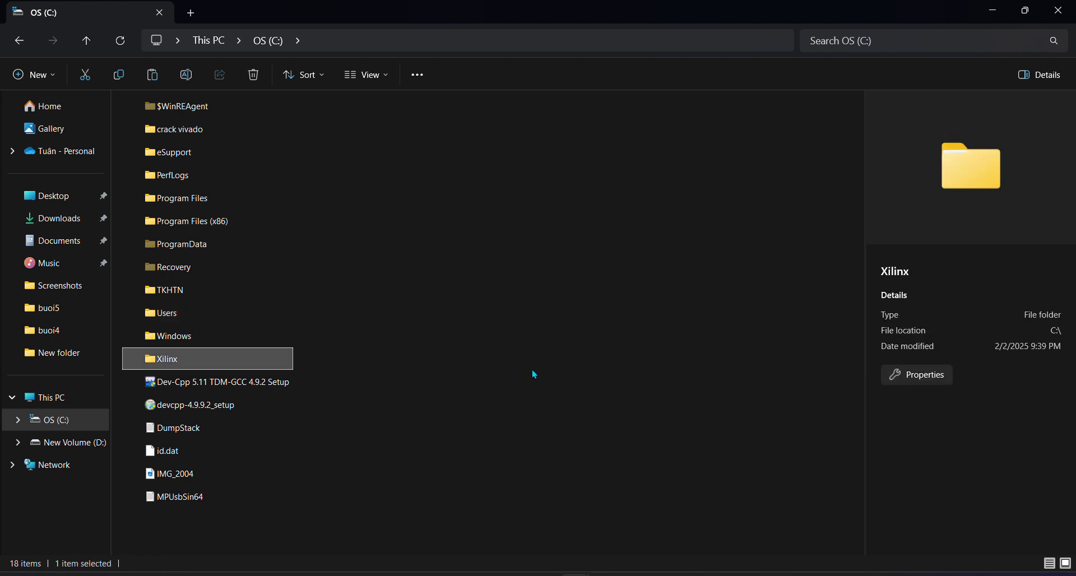
double_click(229, 366)
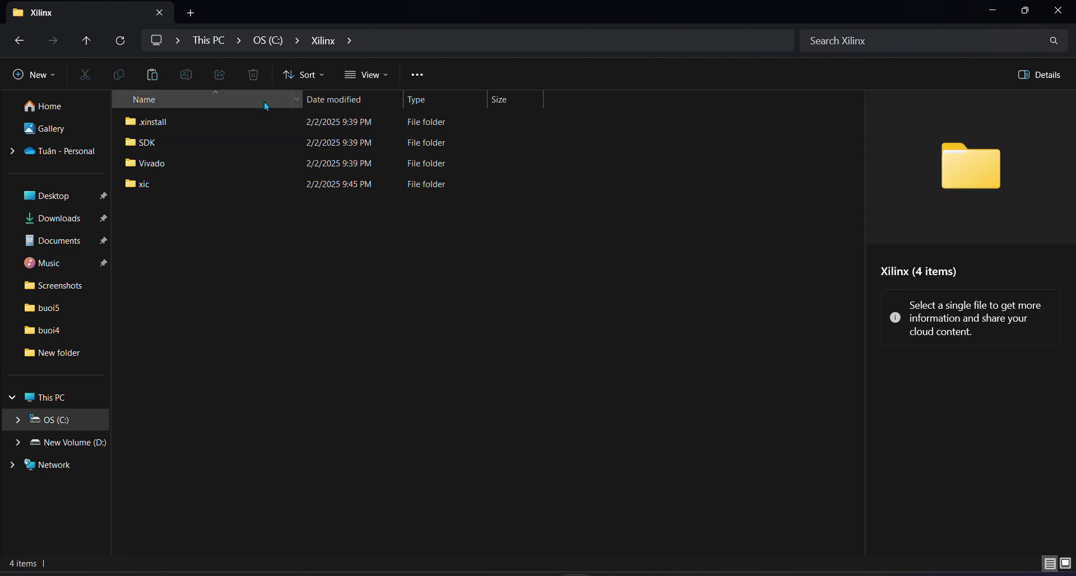
double_click(188, 168)
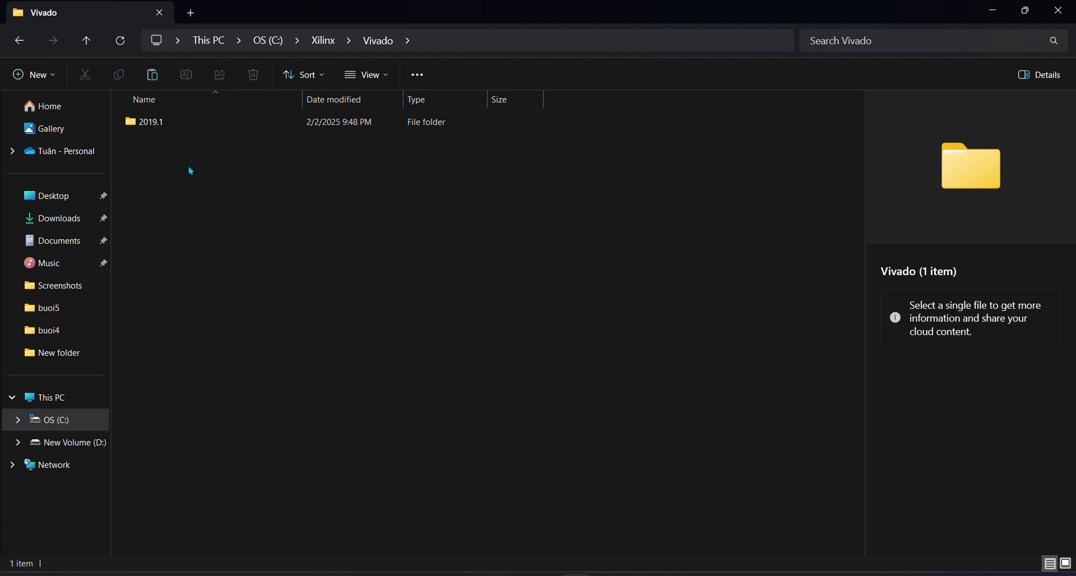
left_click(174, 126)
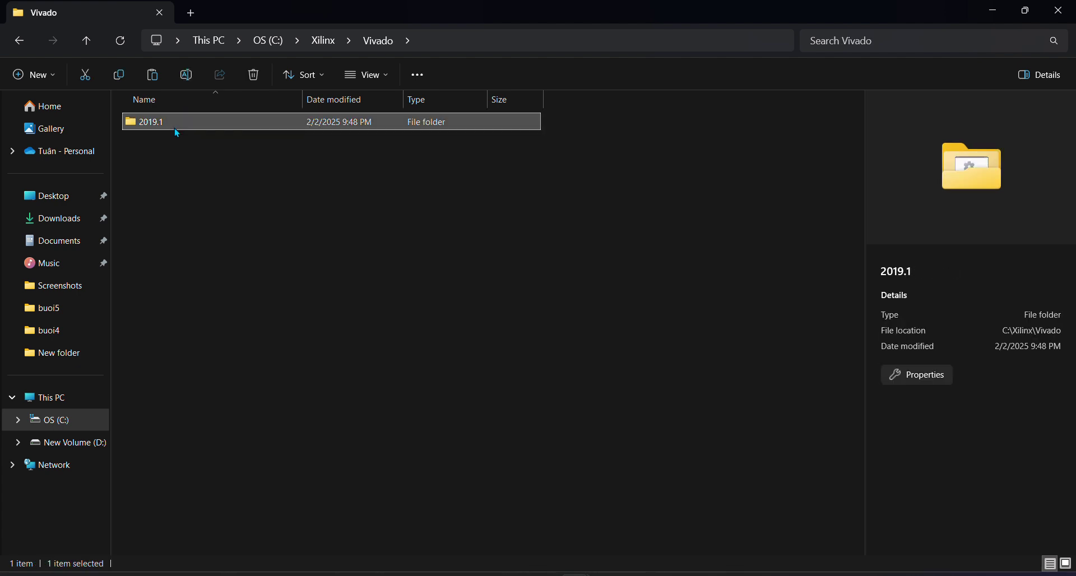
double_click(176, 128)
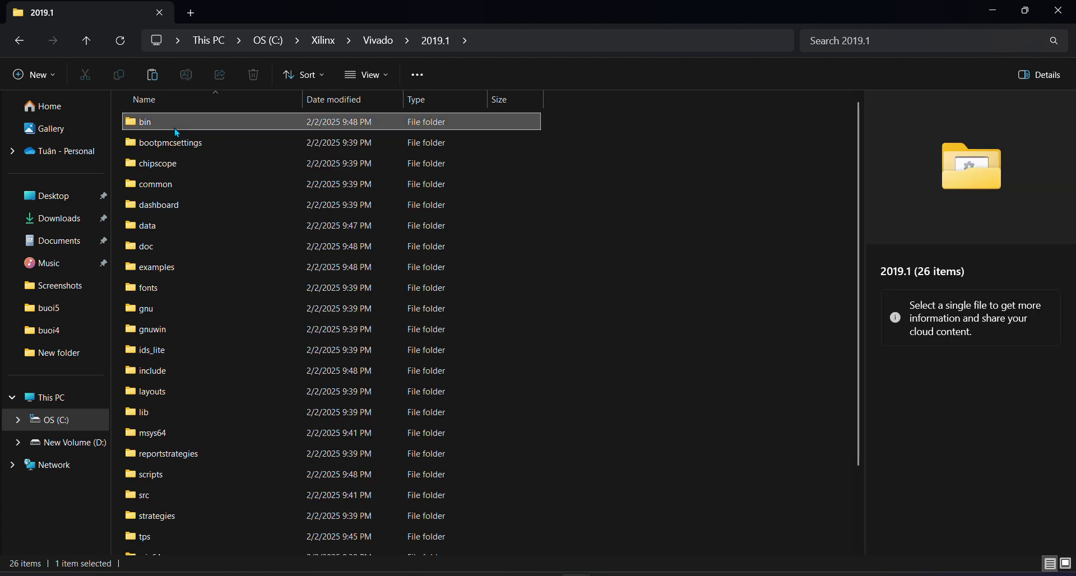
left_click(158, 231)
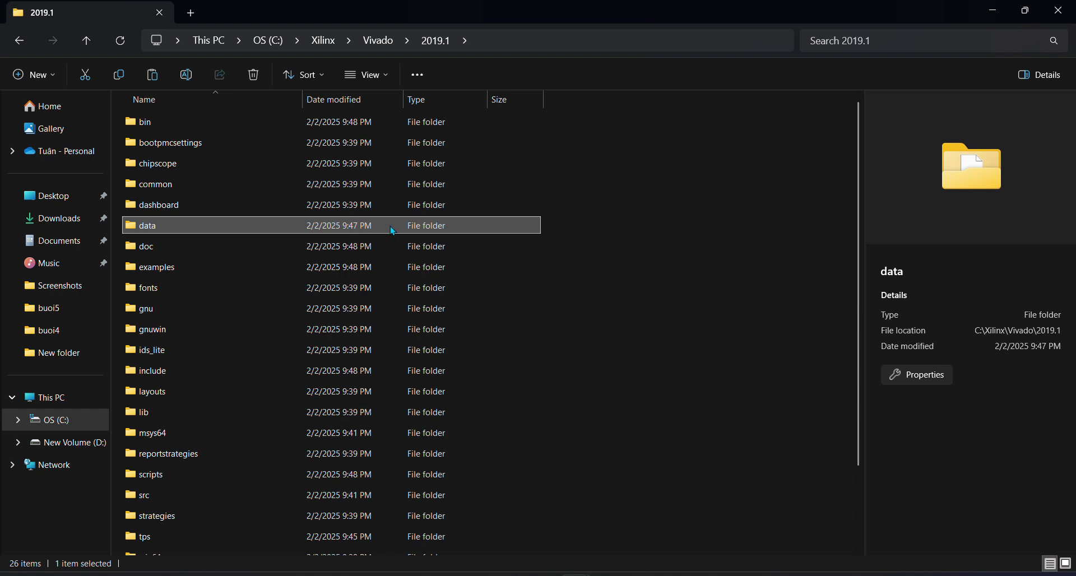
double_click(423, 229)
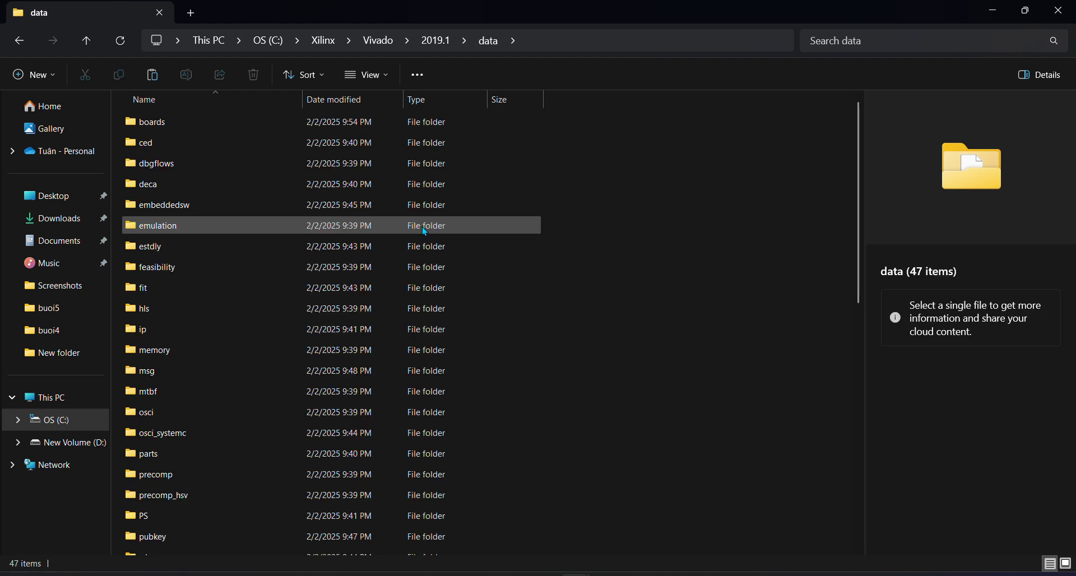
Step: Paste the copied board_files folder into the boards folder, replacing the files with the same names in the destination
right_click(609, 269)
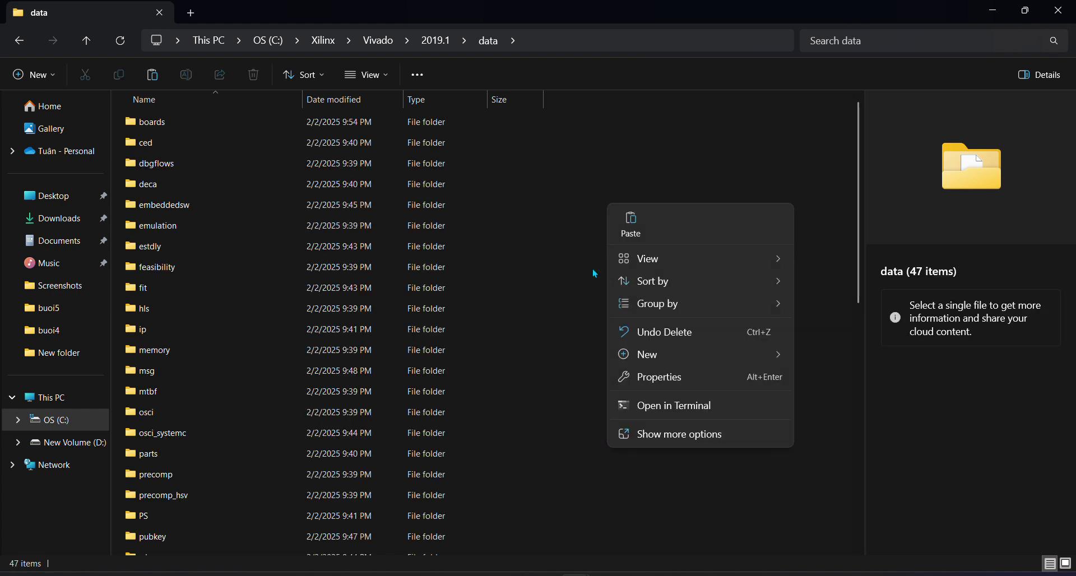
left_click(592, 269)
left_click(539, 211)
double_click(319, 122)
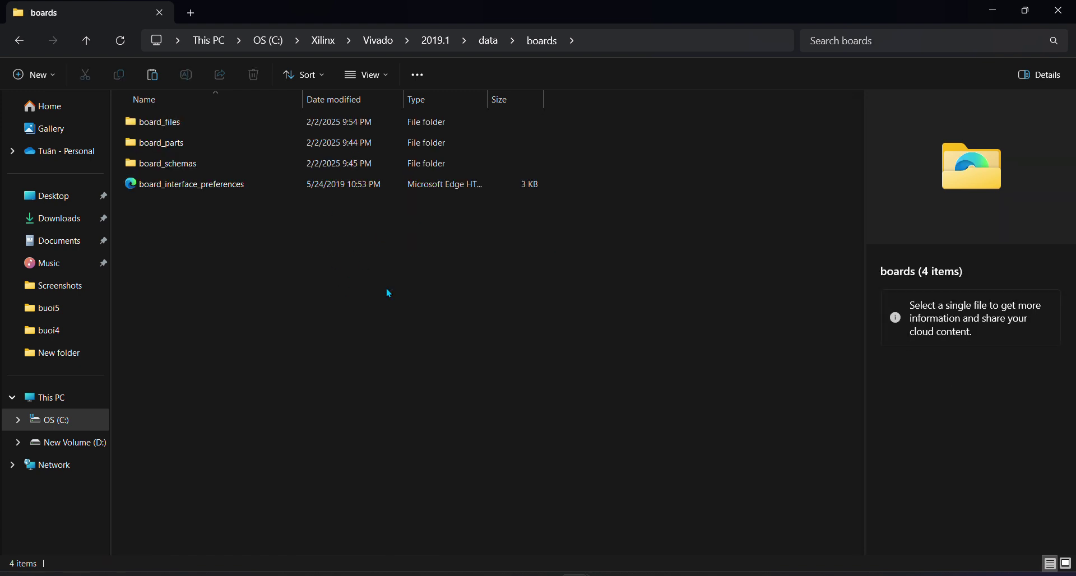
right_click(365, 309)
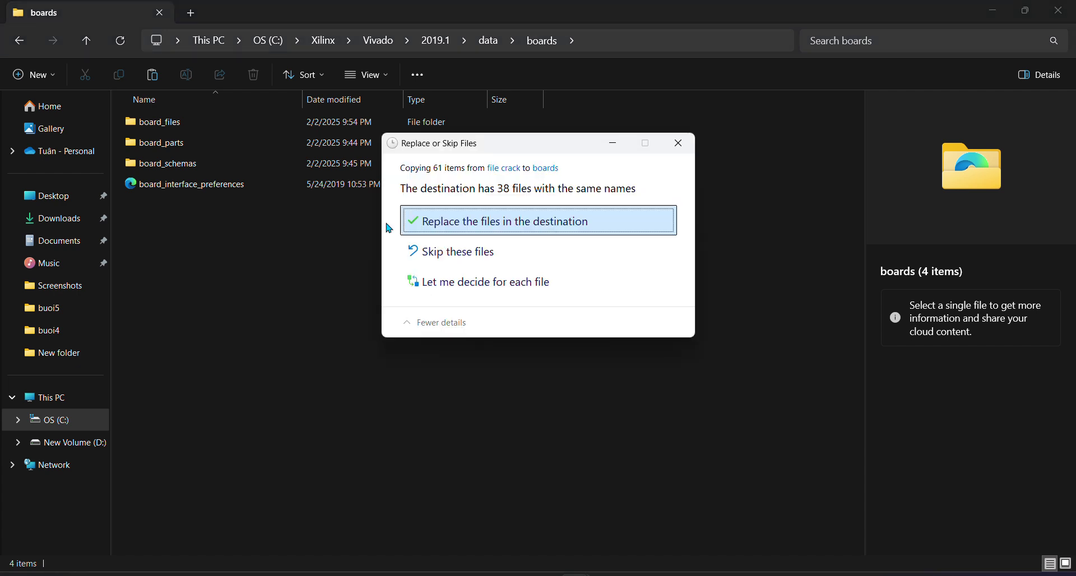
left_click(488, 229)
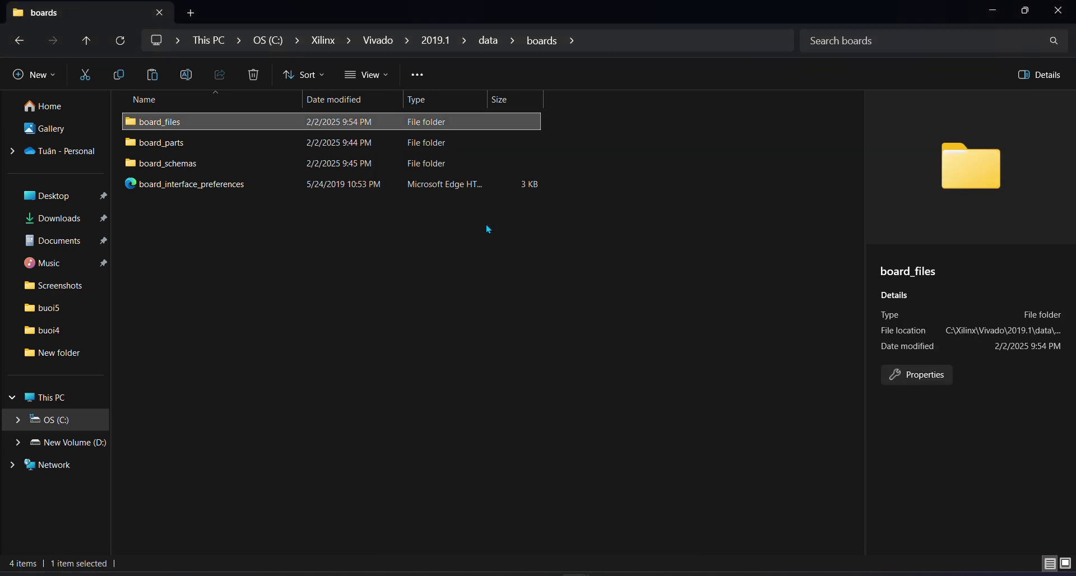
left_click(515, 326)
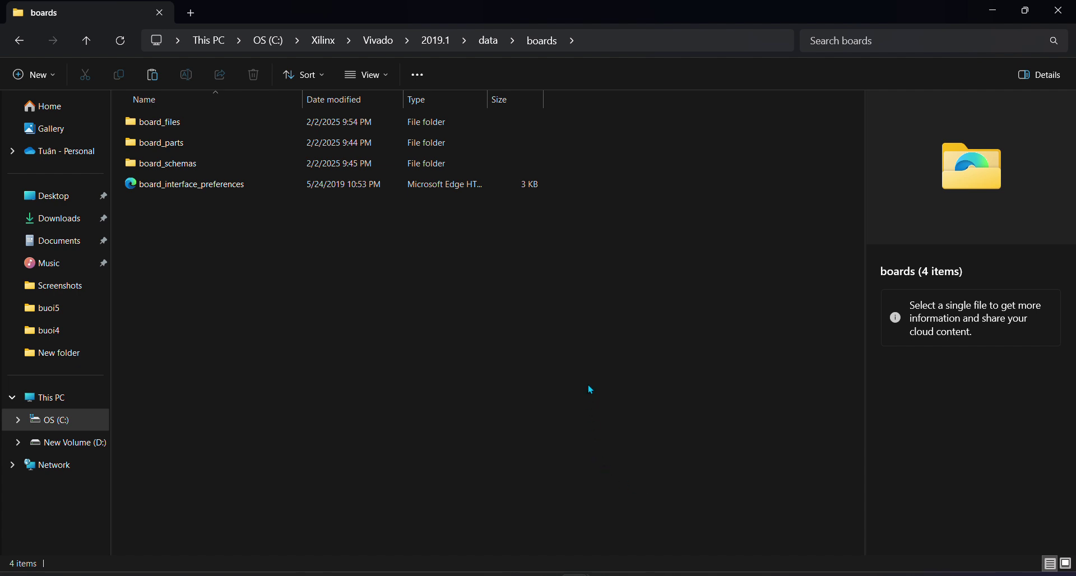
Step: Leave the boards folder for the desktop and bring up the Vivado 2019.1 start page
key("super+d")
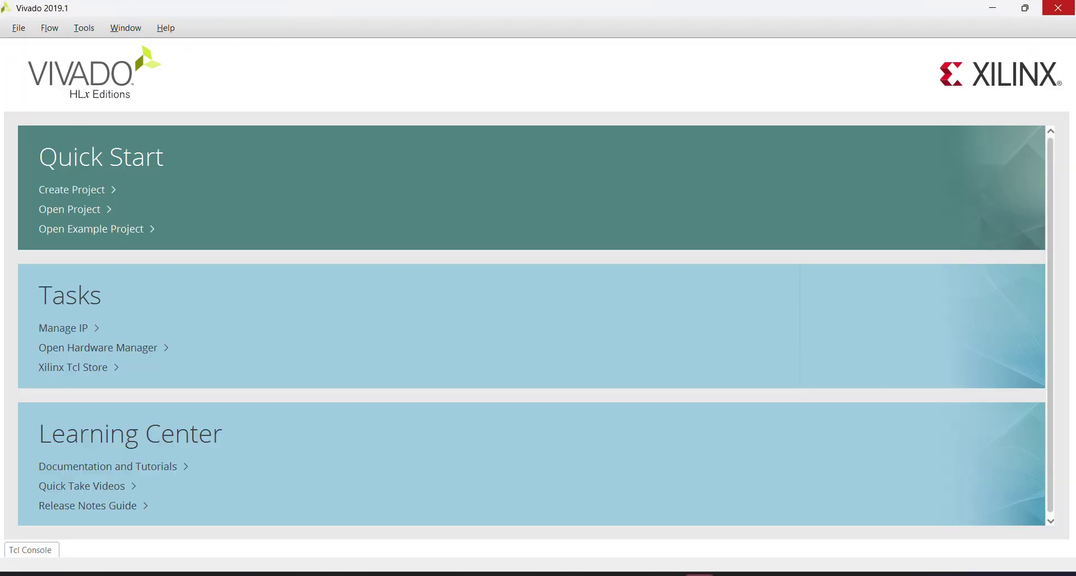
left_click(1058, 8)
left_click(513, 322)
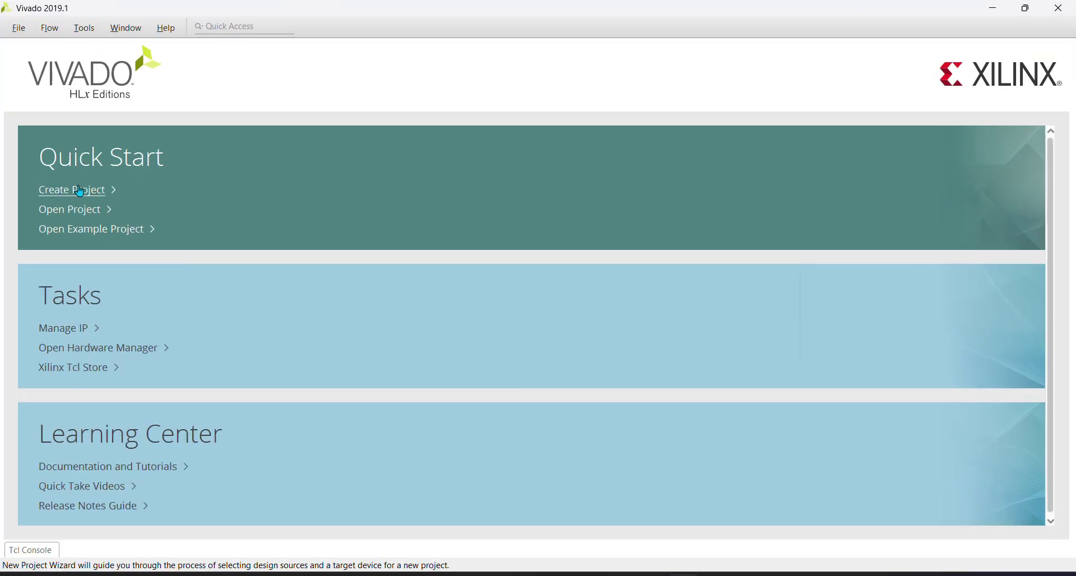
Step: Start a new RTL project named project_1 in C:/Users/ADMIN with its own project subdirectory
left_click(79, 199)
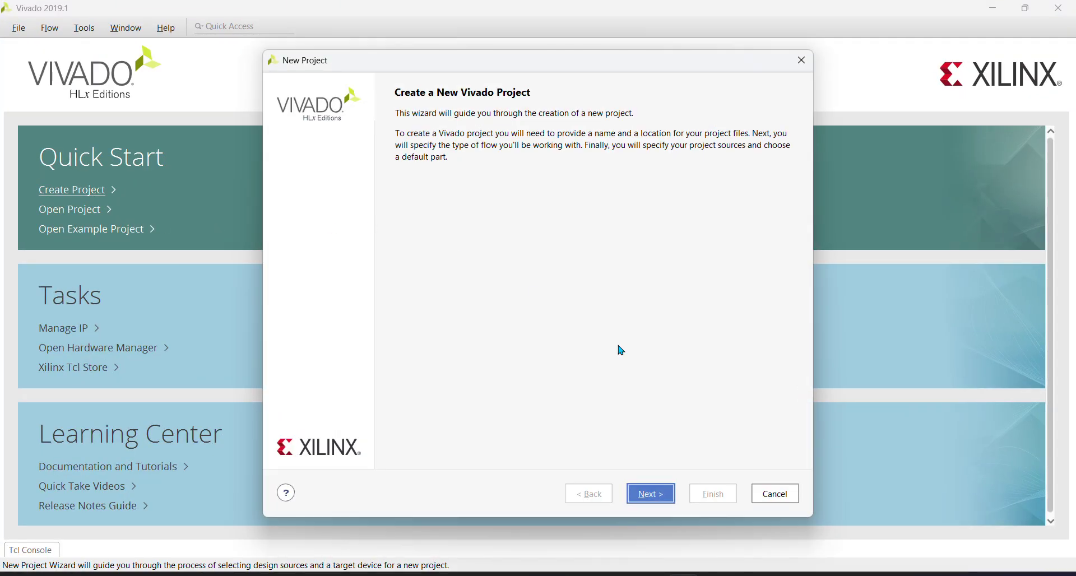
left_click(650, 494)
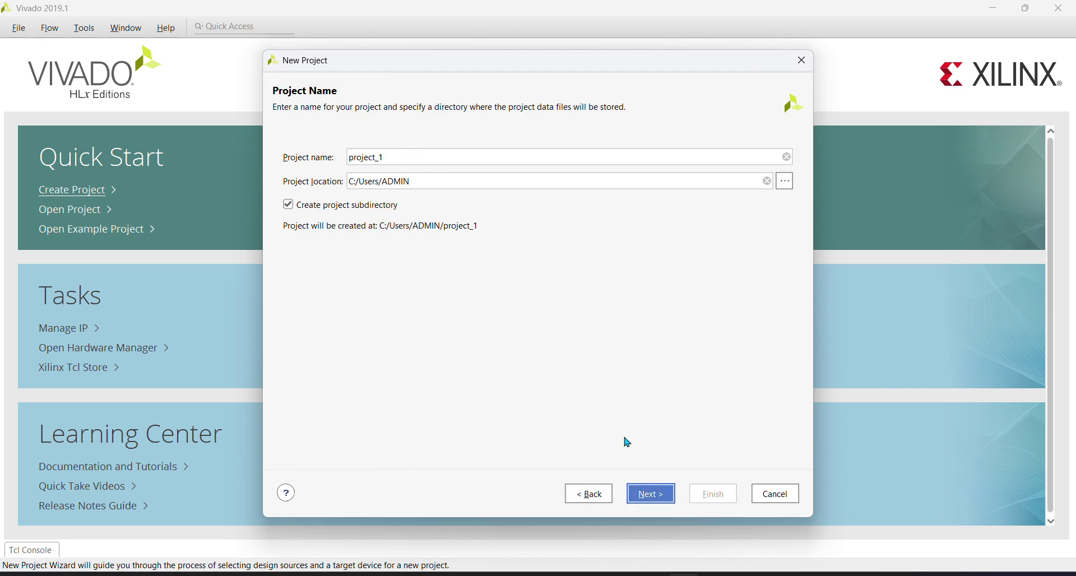
left_click(659, 500)
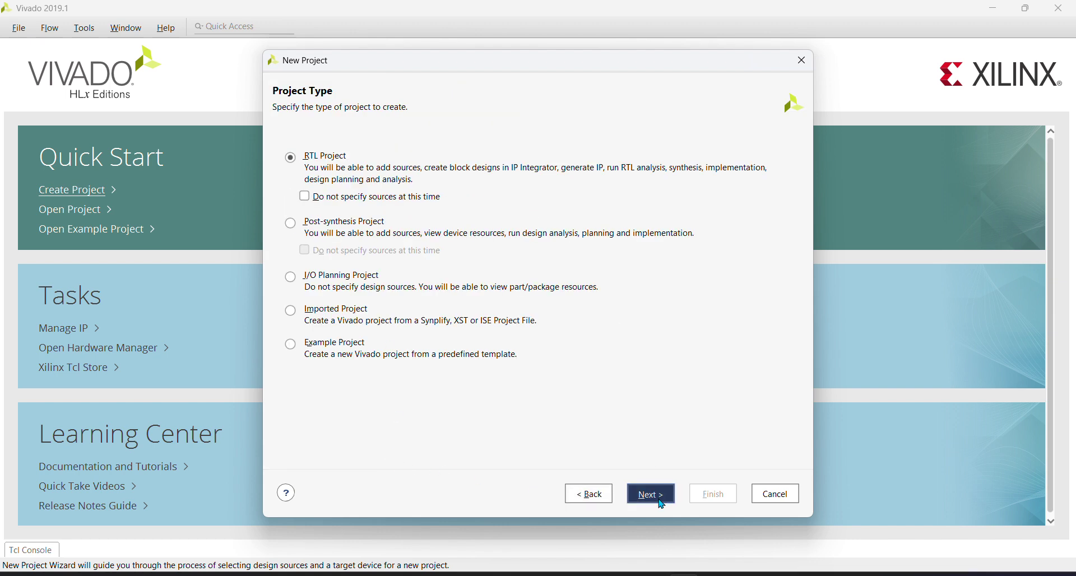
left_click(628, 496)
Step: Set the new project's target language to VHDL and continue without adding any source or constraint files
left_click(385, 447)
left_click(382, 465)
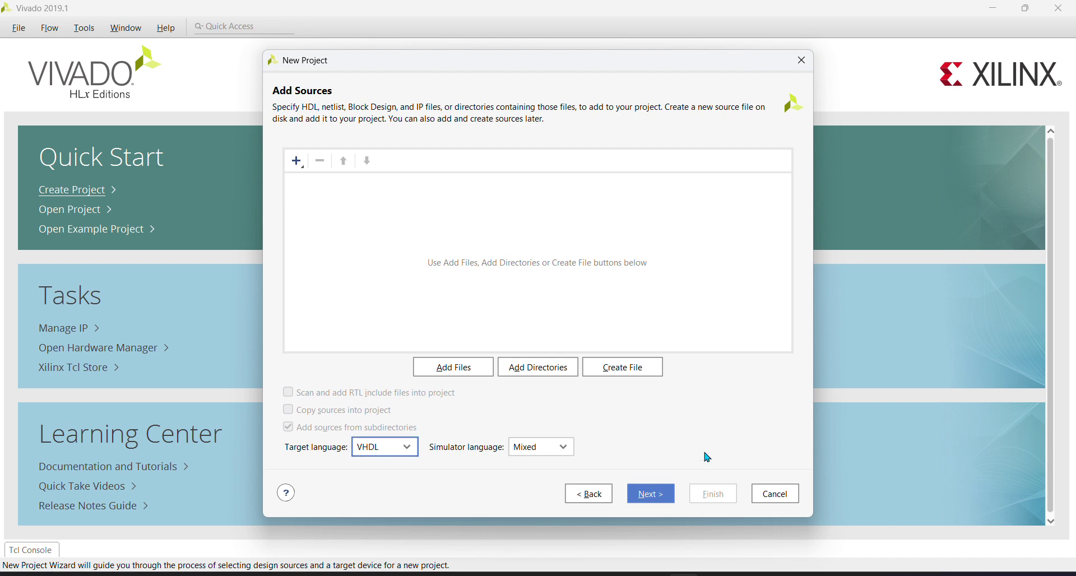
left_click(650, 495)
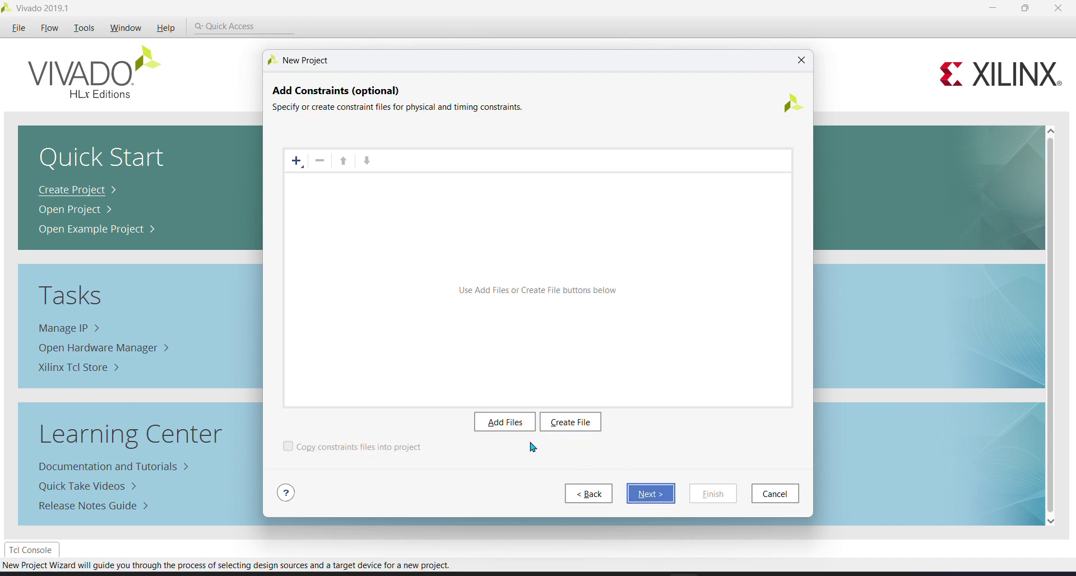
left_click(650, 495)
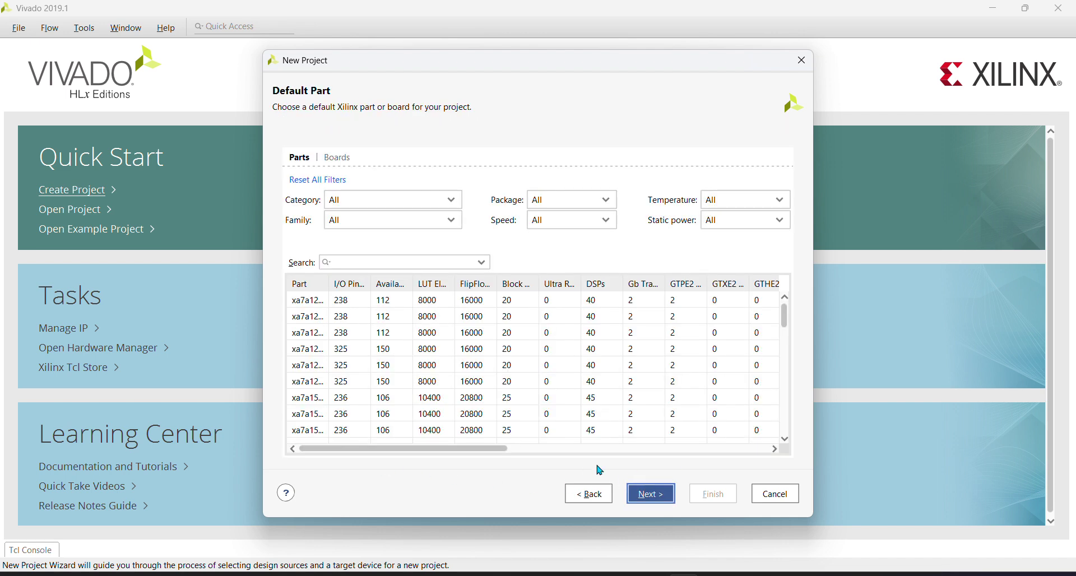
Step: Choose the Digilent Arty board as the project's default board and finish creating the project
left_click(341, 162)
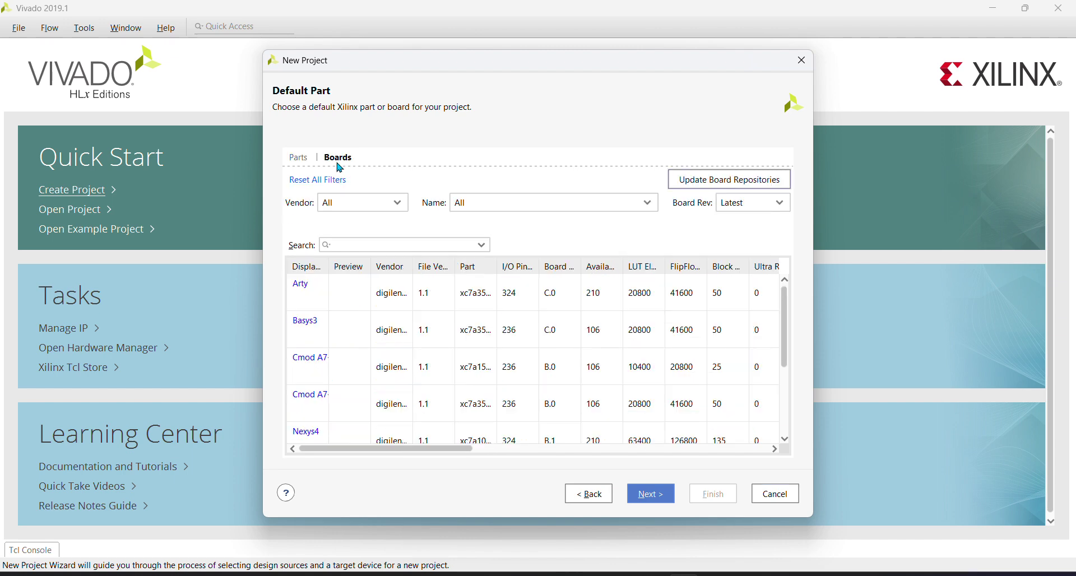
left_click(347, 299)
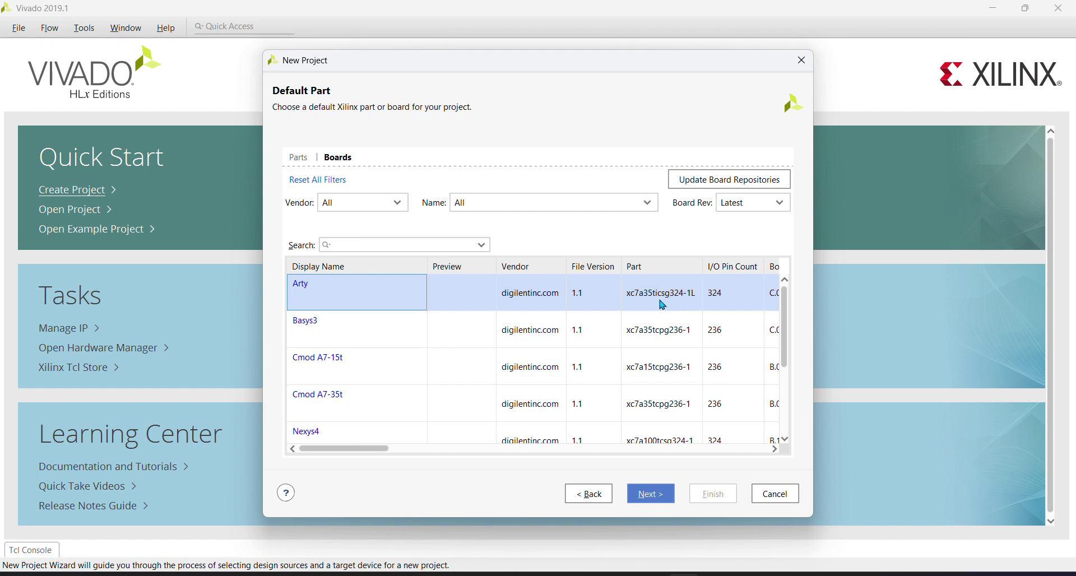
mouse_move(386, 449)
left_mouse_down()
mouse_move(760, 446)
mouse_move(370, 450)
left_mouse_up()
left_click(654, 496)
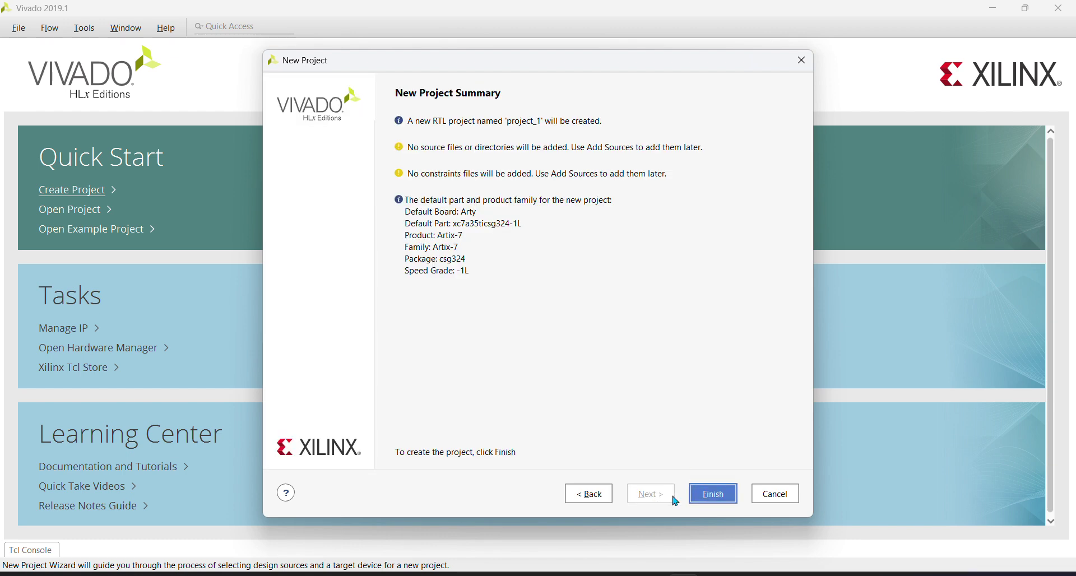
left_click(713, 494)
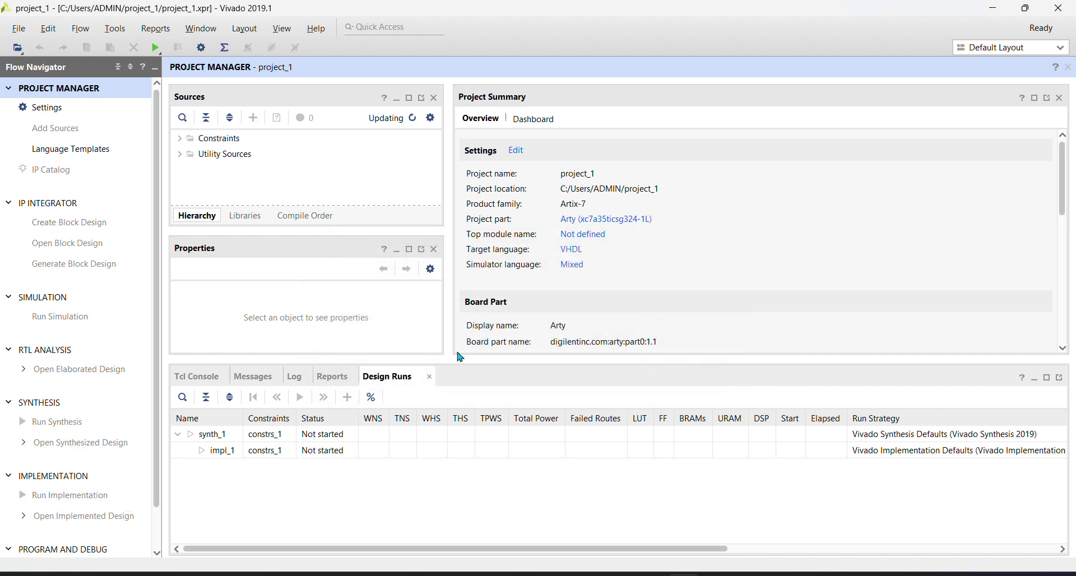
Step: Create a block design named design_1 and bring up the Arty board's component list
left_click(92, 224)
left_click(551, 345)
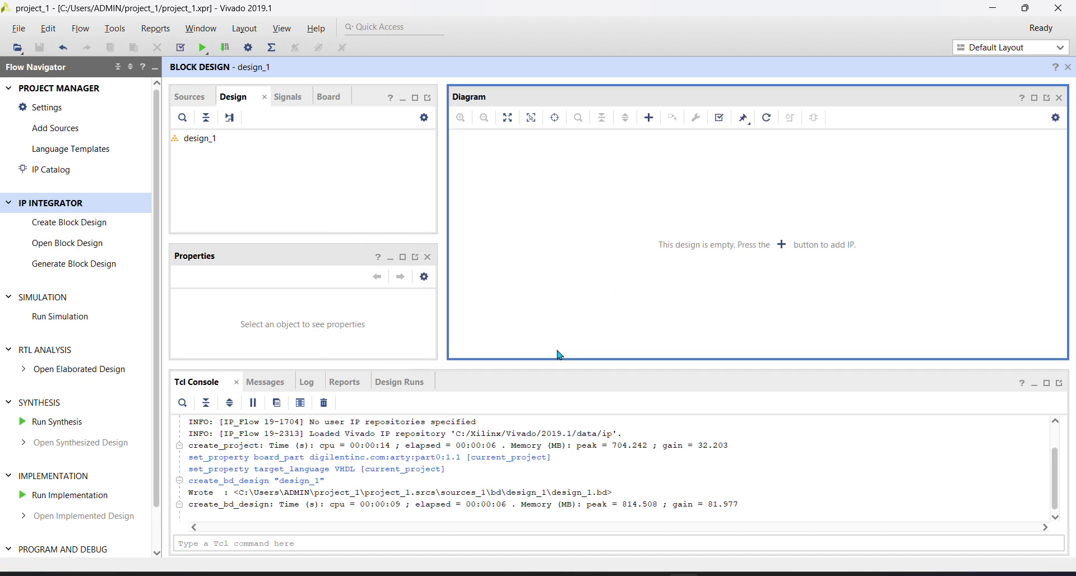
left_click(336, 100)
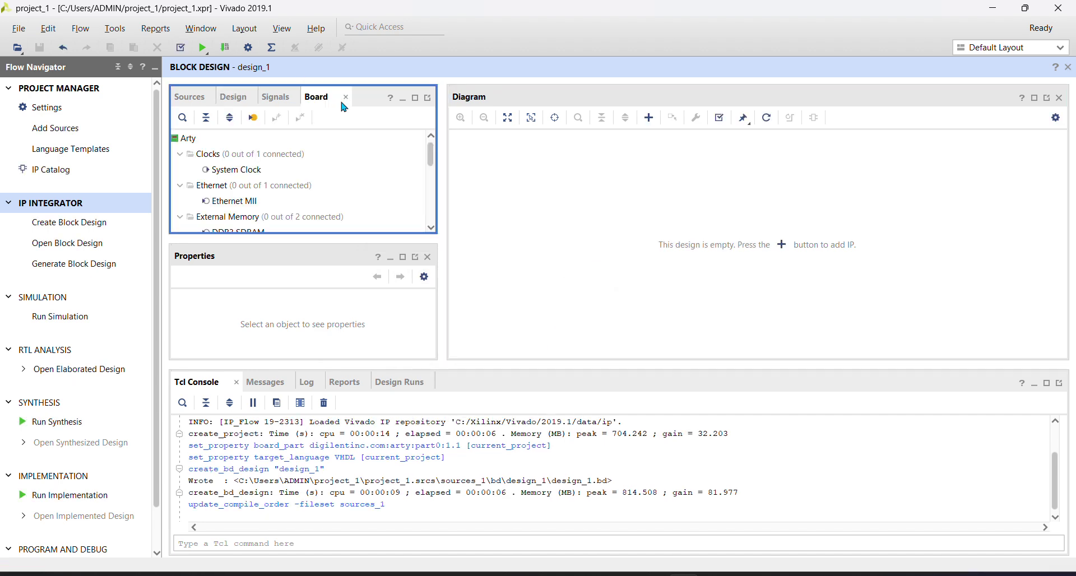
Step: Add the board's System Clock component to the empty block diagram
left_click(251, 166)
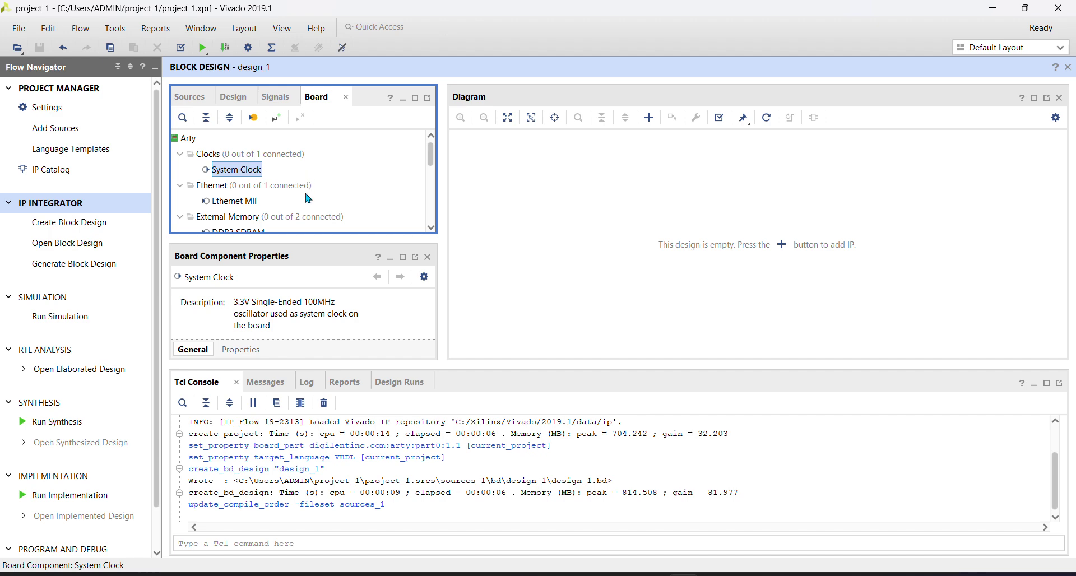
double_click(238, 170)
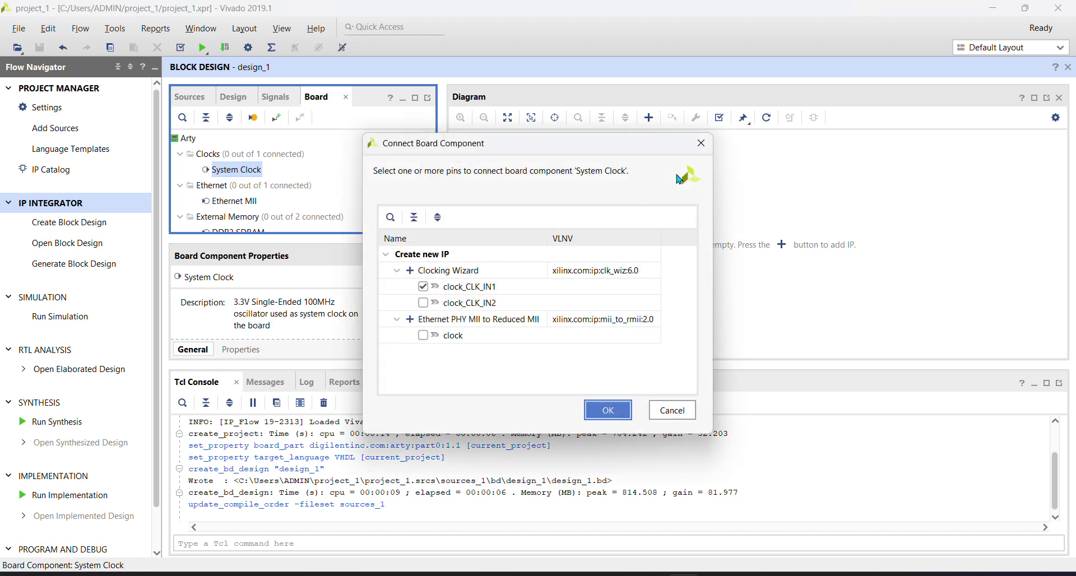
key("Escape")
left_click_drag(236, 170, 783, 248)
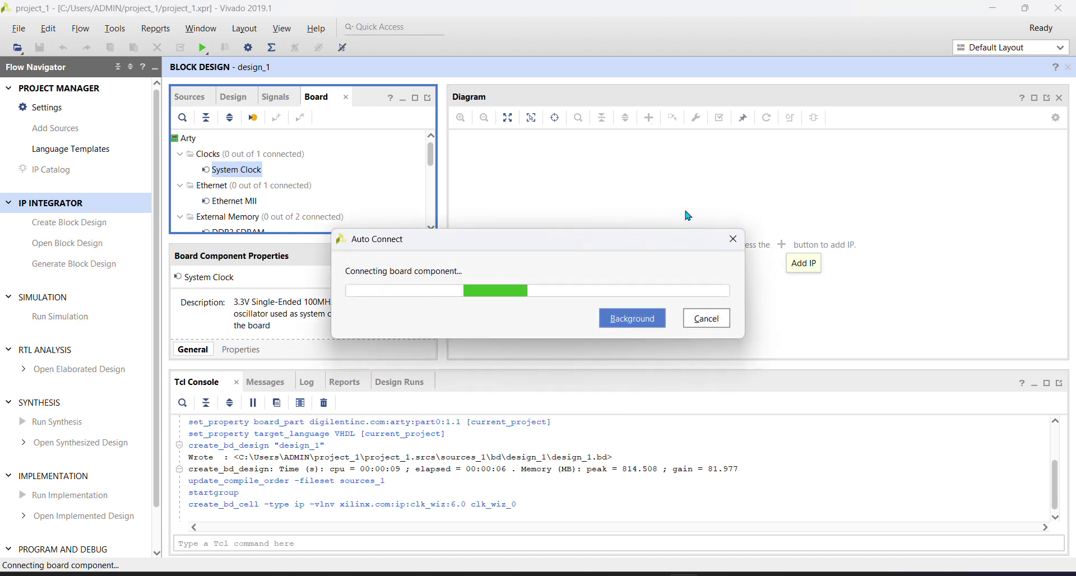